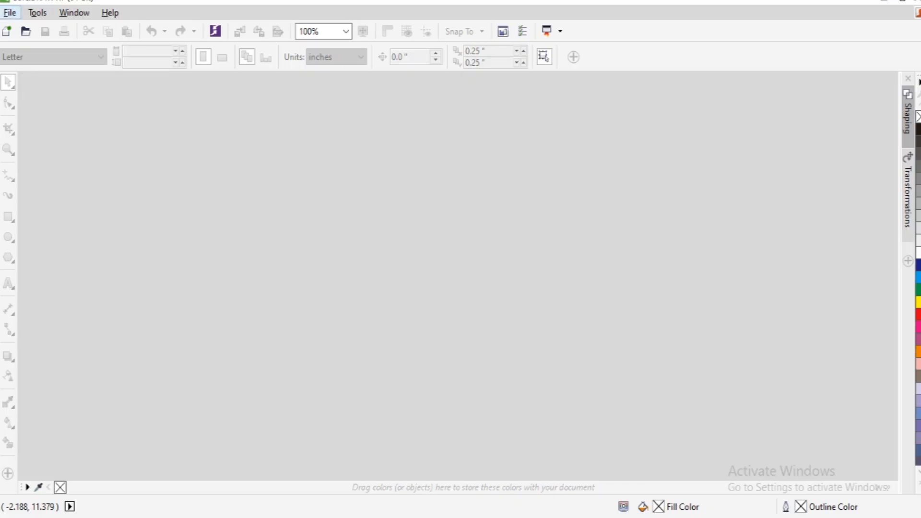
pyautogui.click(9, 13)
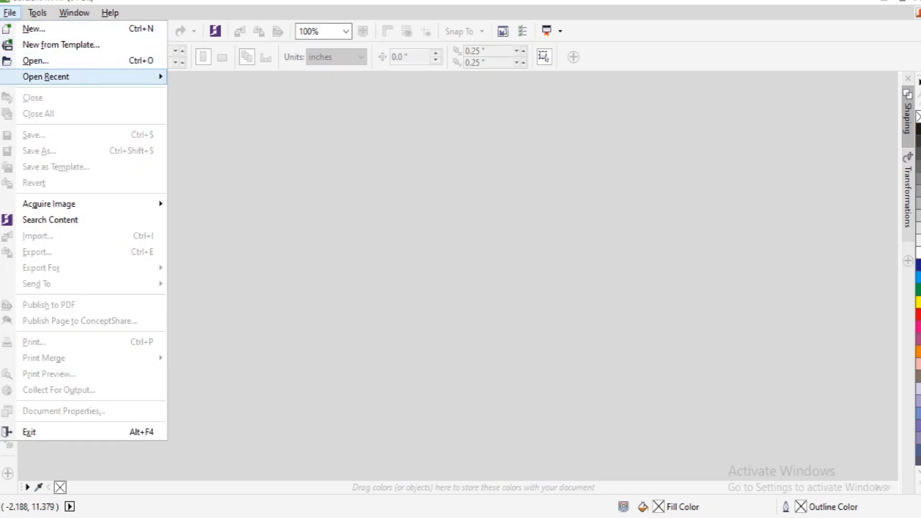
pyautogui.moveTo(74, 13)
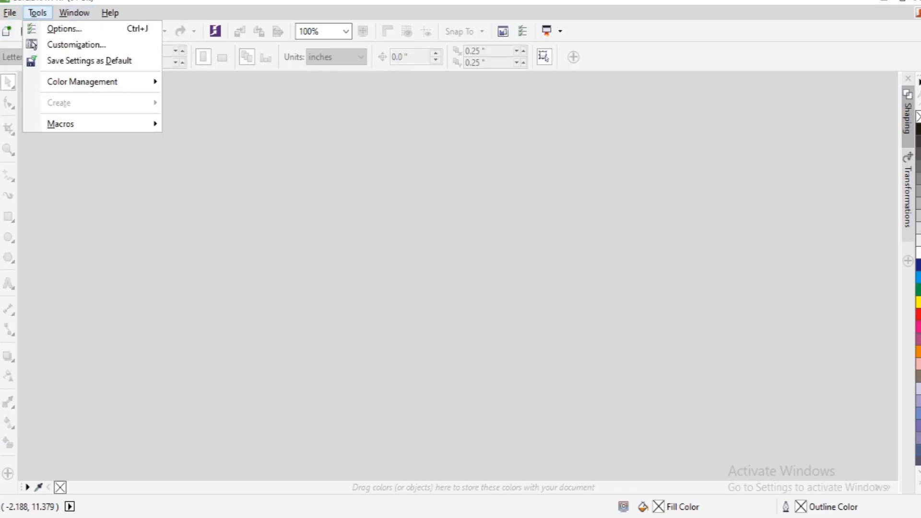
pyautogui.moveTo(10, 12)
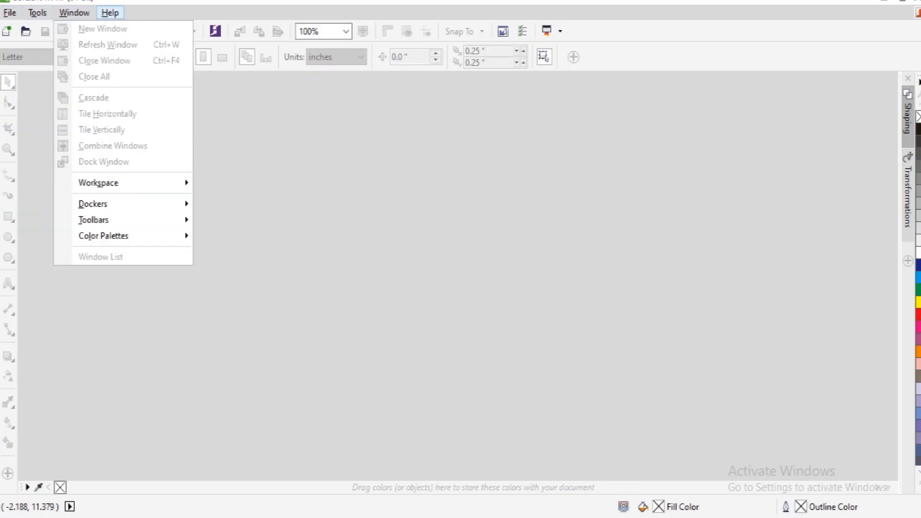
pyautogui.click(111, 12)
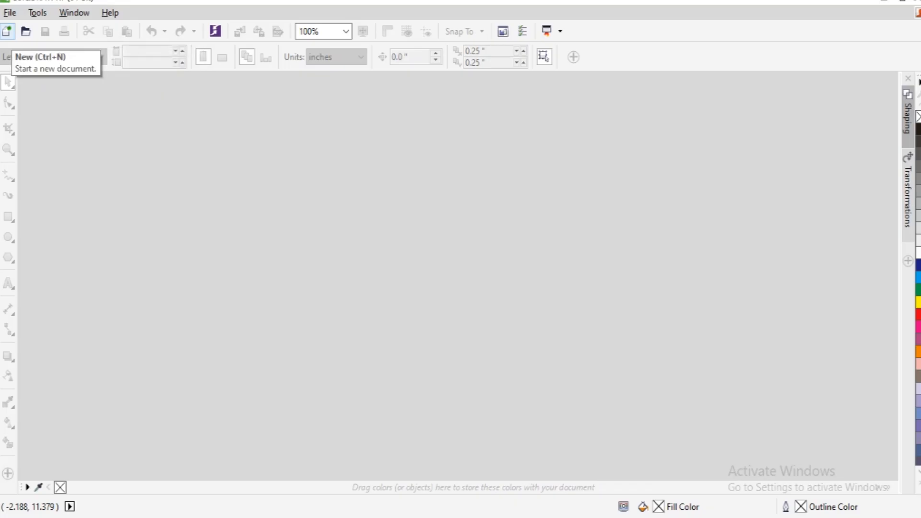
# Create a new document with Letter page size and millimeters as the unit.
pyautogui.click(7, 32)
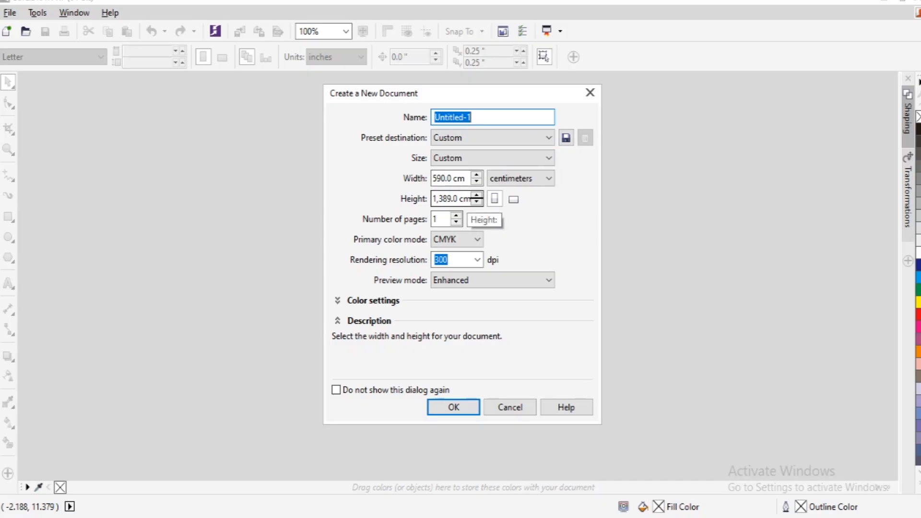
pyautogui.click(549, 158)
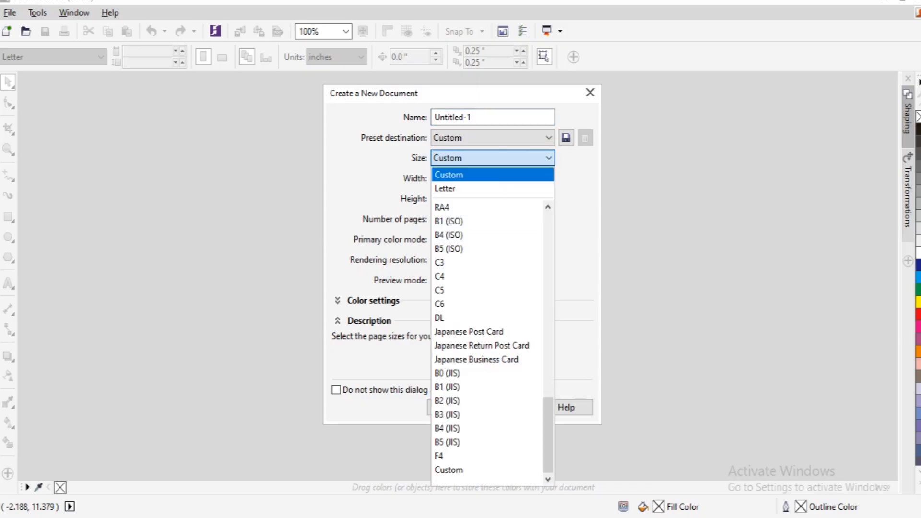
pyautogui.click(444, 188)
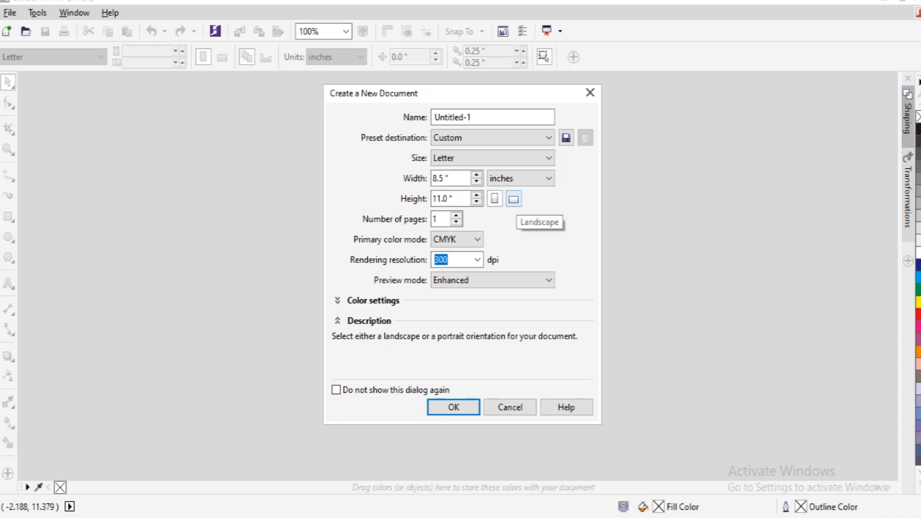
pyautogui.click(541, 180)
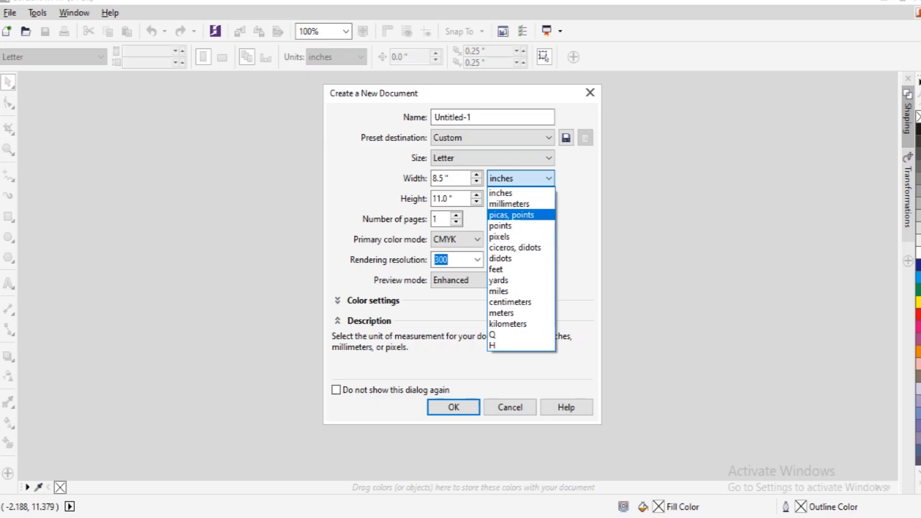
pyautogui.click(509, 204)
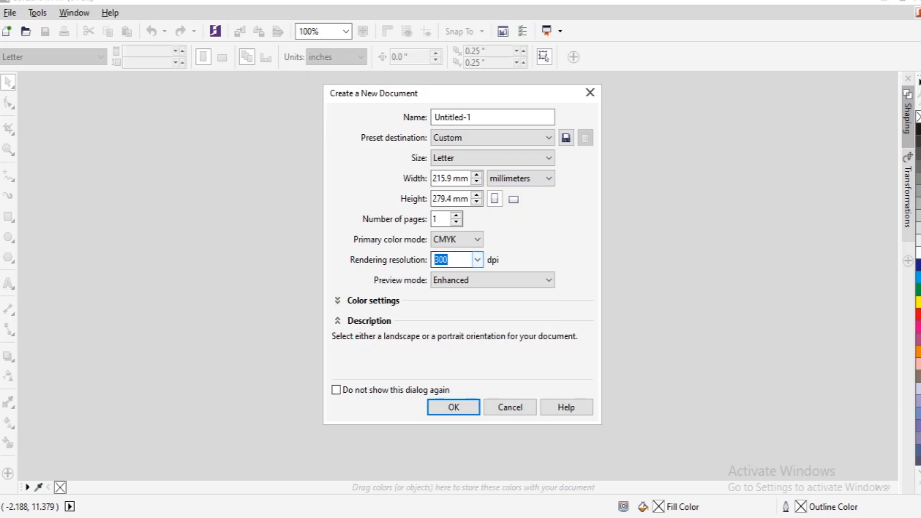
pyautogui.click(454, 407)
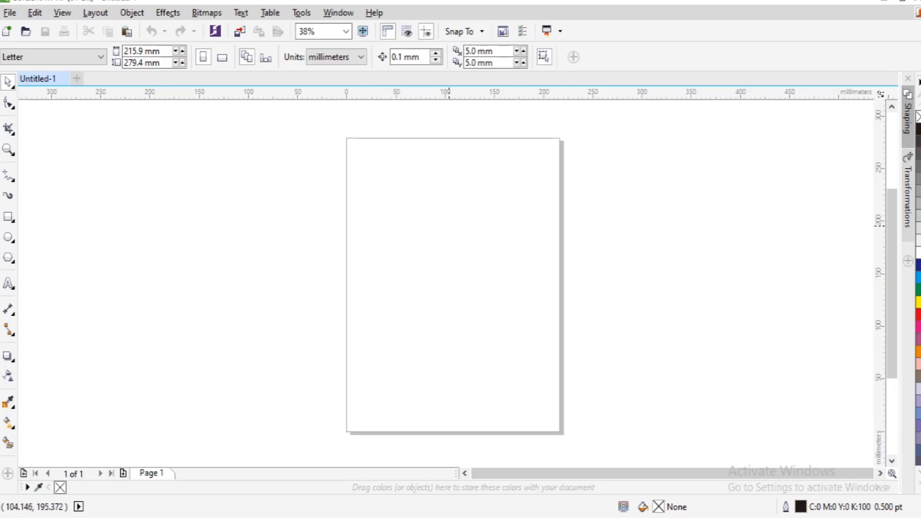
# Zoom in to 150% on the upper part of the page, with its top edge in view.
pyautogui.scroll(2, 466, 223)
pyautogui.scroll(-2, 449, 226)
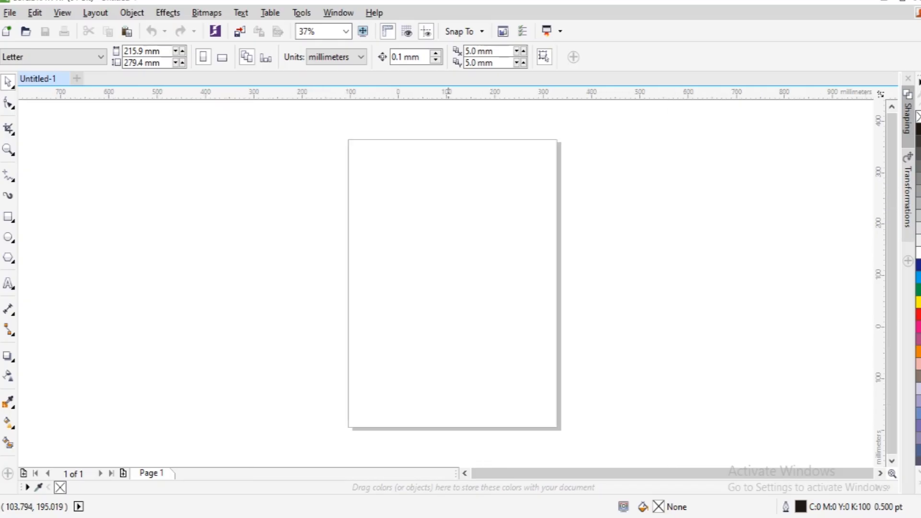
pyautogui.scroll(2, 449, 226)
pyautogui.scroll(1, 449, 226)
pyautogui.scroll(-1, 449, 226)
pyautogui.scroll(1, 449, 227)
pyautogui.click(892, 109)
pyautogui.click(893, 108)
pyautogui.click(893, 108)
pyautogui.click(893, 109)
pyautogui.click(892, 108)
pyautogui.click(893, 109)
pyautogui.click(892, 108)
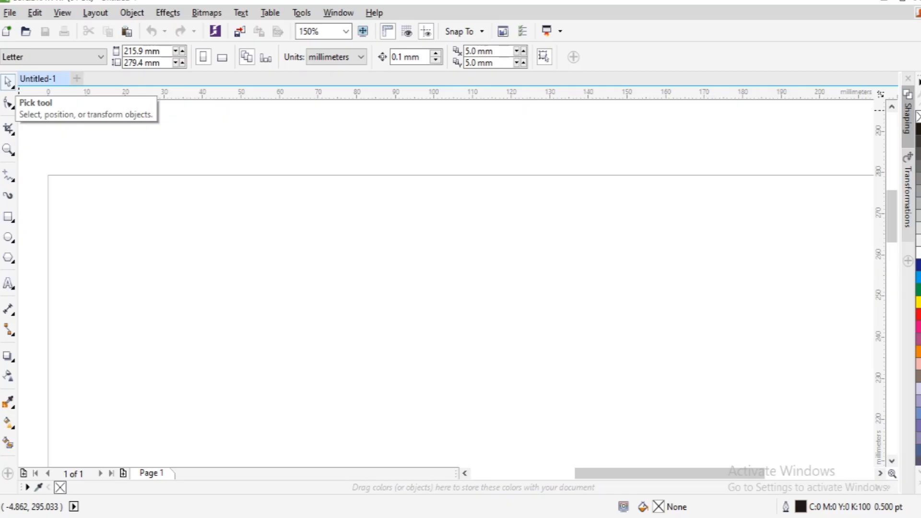
pyautogui.moveTo(102, 185); pyautogui.dragTo(469, 396)
pyautogui.click(248, 269)
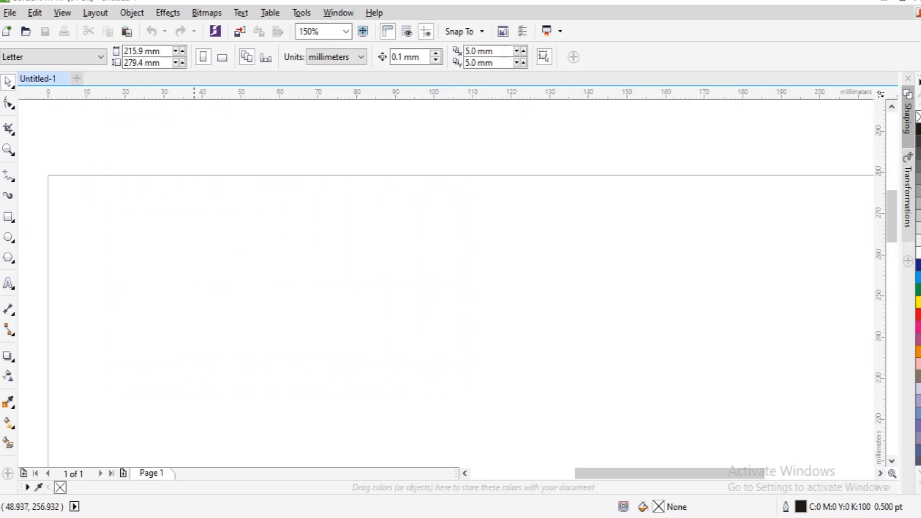
pyautogui.moveTo(154, 209); pyautogui.dragTo(397, 355)
pyautogui.moveTo(235, 299); pyautogui.dragTo(568, 285)
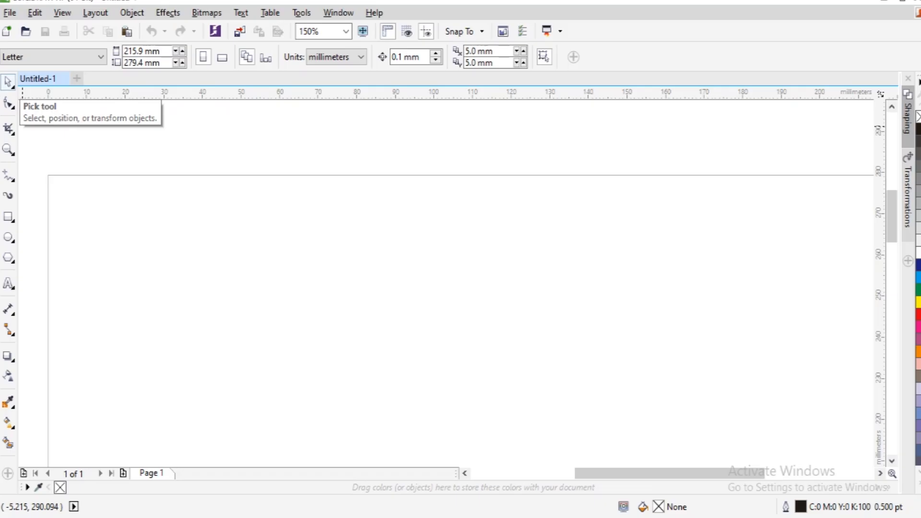
# Examine the tool variants grouped with the Pick, Shape, Crop, Zoom, Freehand, Rectangle, Ellipse and Polygon tools.
pyautogui.click(14, 86)
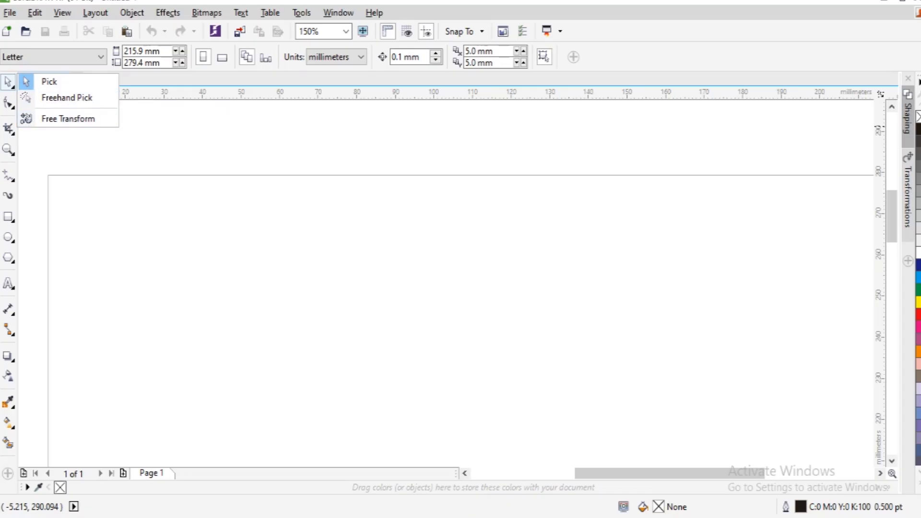
pyautogui.click(9, 82)
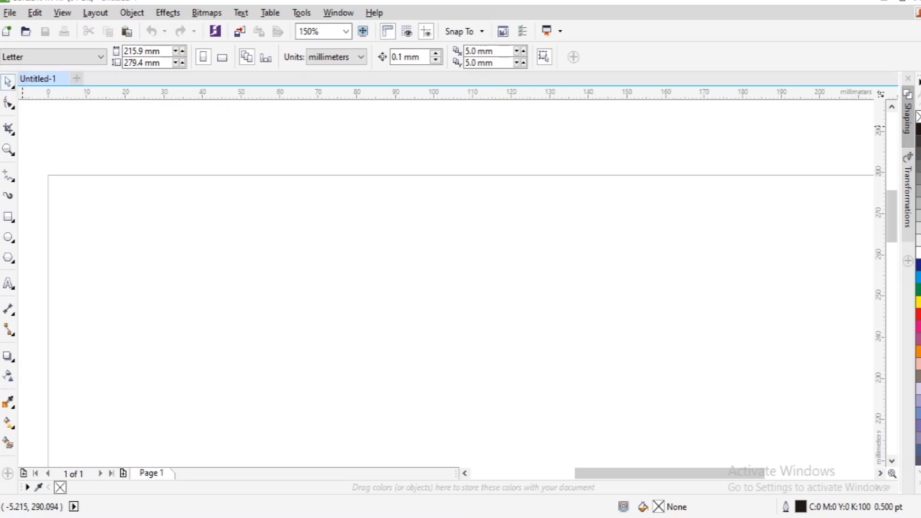
pyautogui.click(8, 82)
pyautogui.click(14, 90)
pyautogui.click(14, 89)
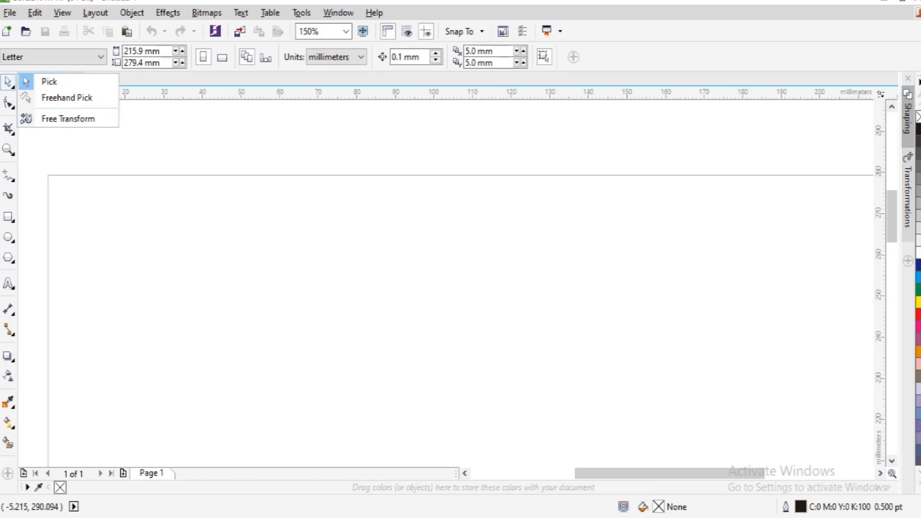
pyautogui.click(13, 108)
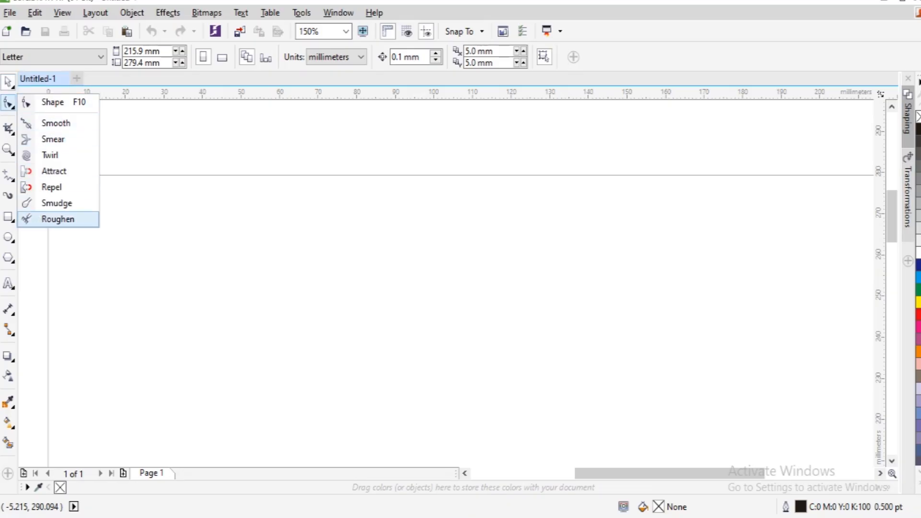
pyautogui.click(8, 103)
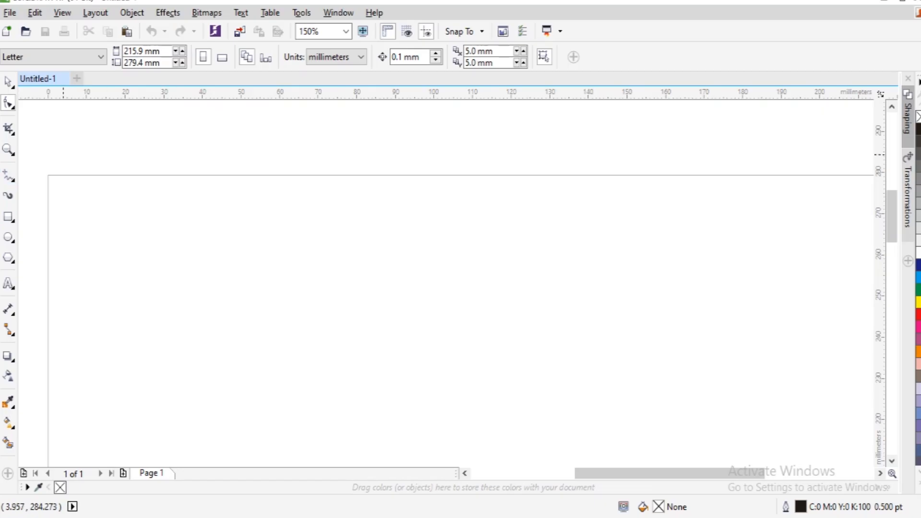
pyautogui.click(9, 129)
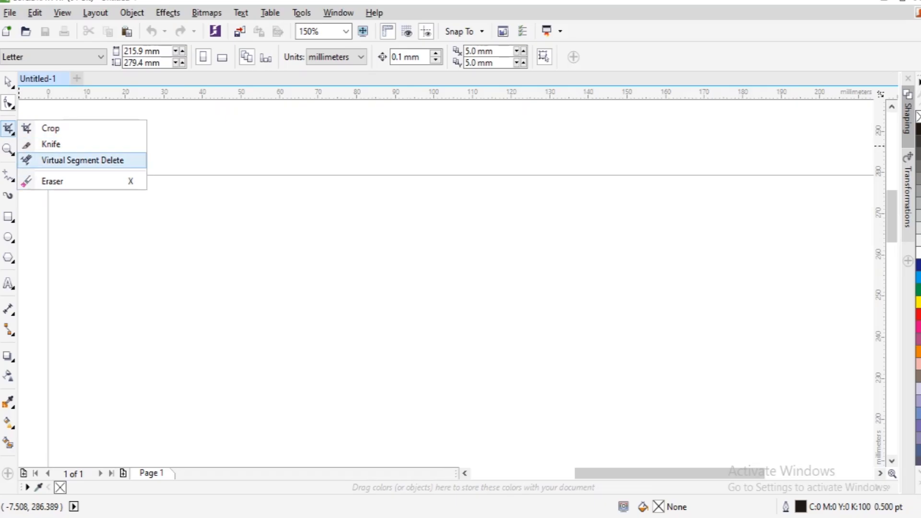
pyautogui.click(12, 153)
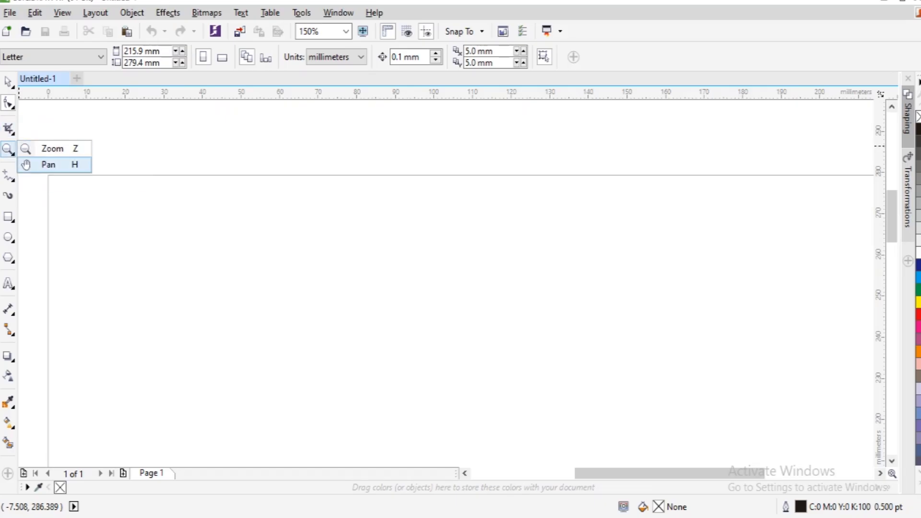
pyautogui.click(13, 180)
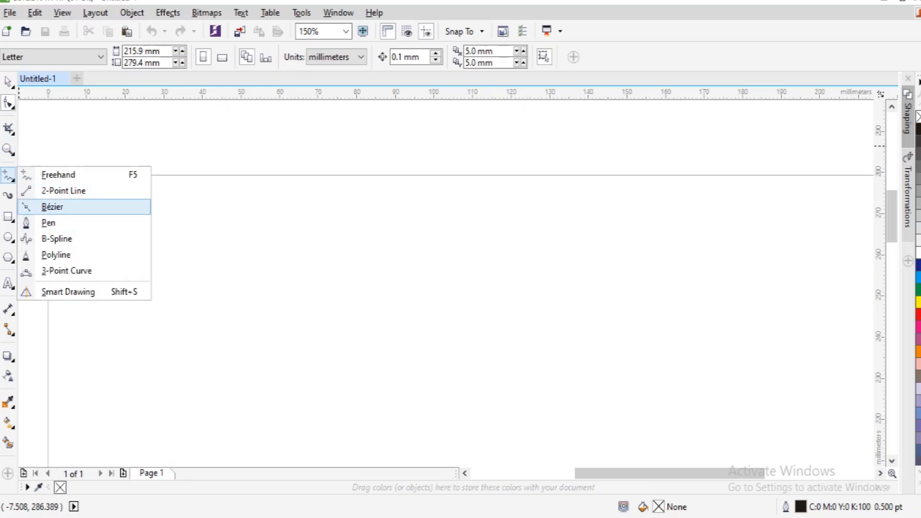
pyautogui.click(12, 154)
pyautogui.click(12, 179)
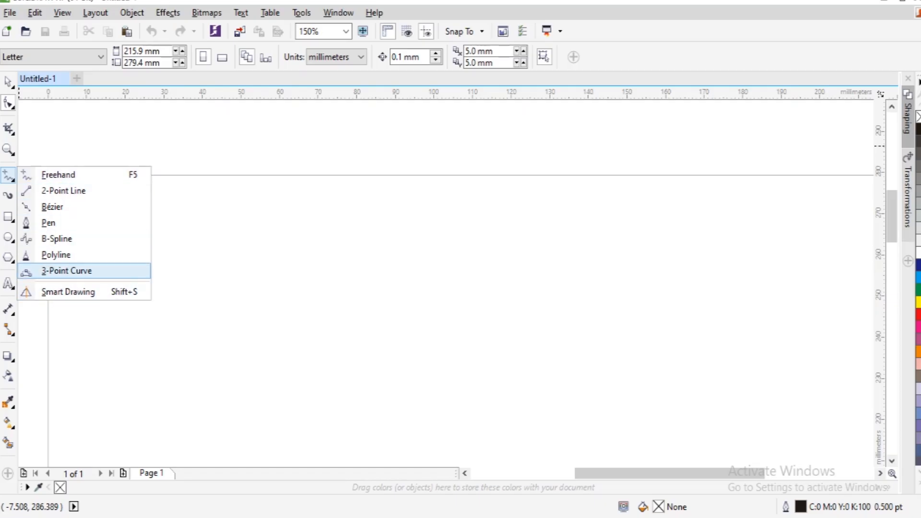
pyautogui.click(63, 191)
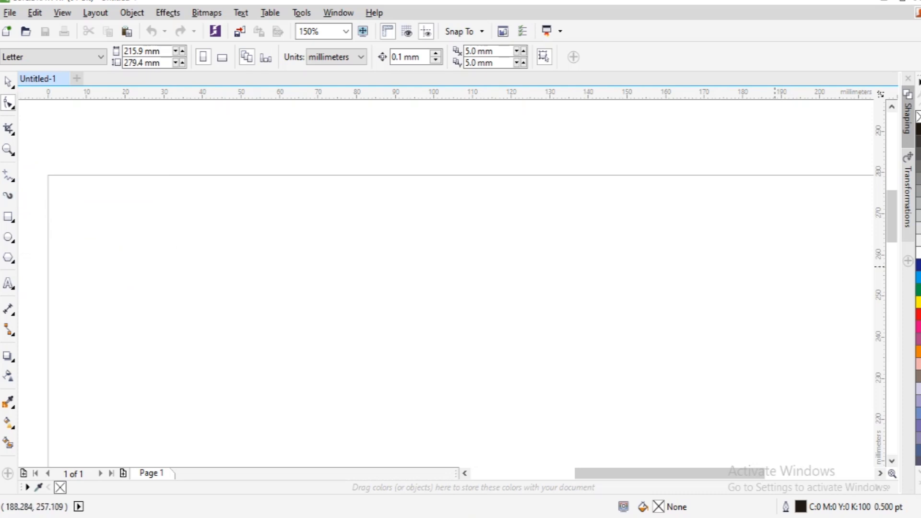
pyautogui.click(13, 220)
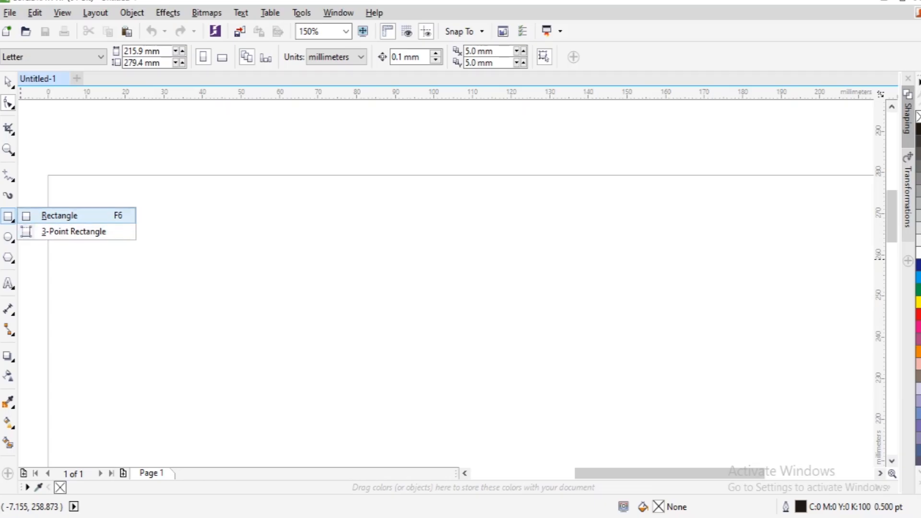
pyautogui.moveTo(8, 237)
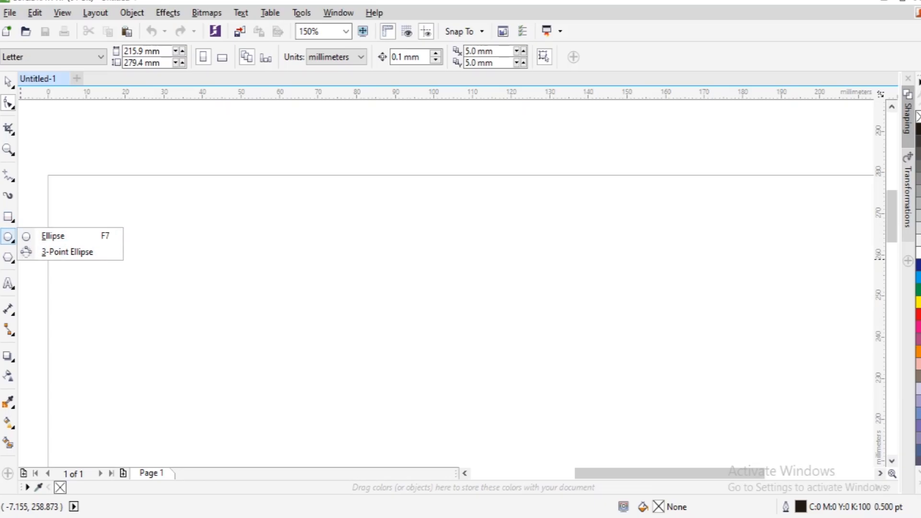
pyautogui.moveTo(8, 258)
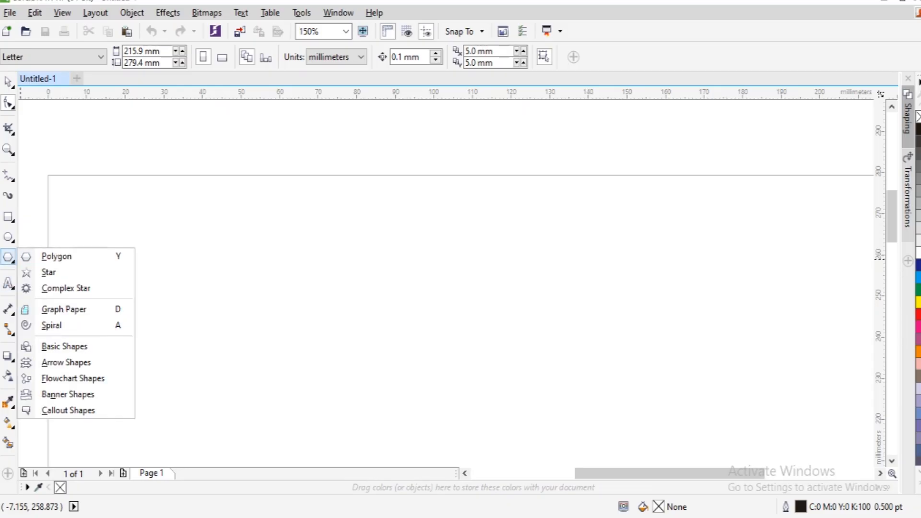
pyautogui.moveTo(8, 284)
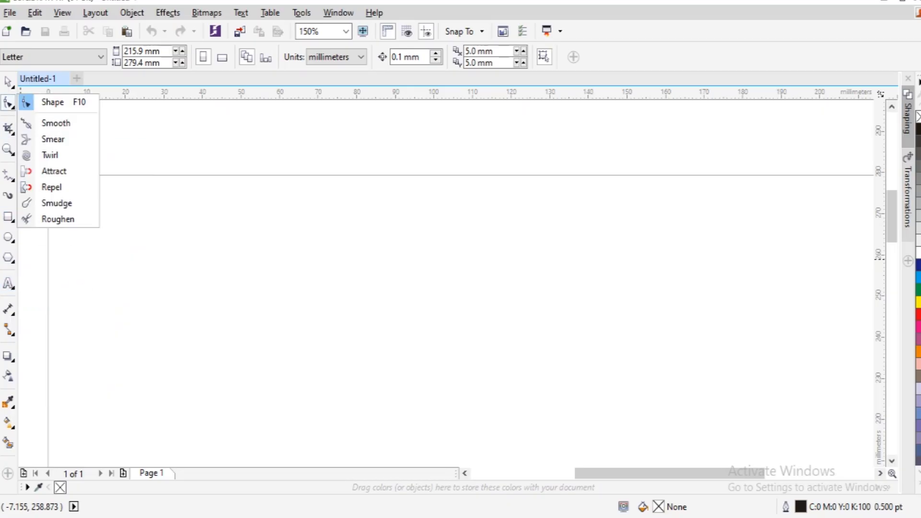
pyautogui.moveTo(8, 82)
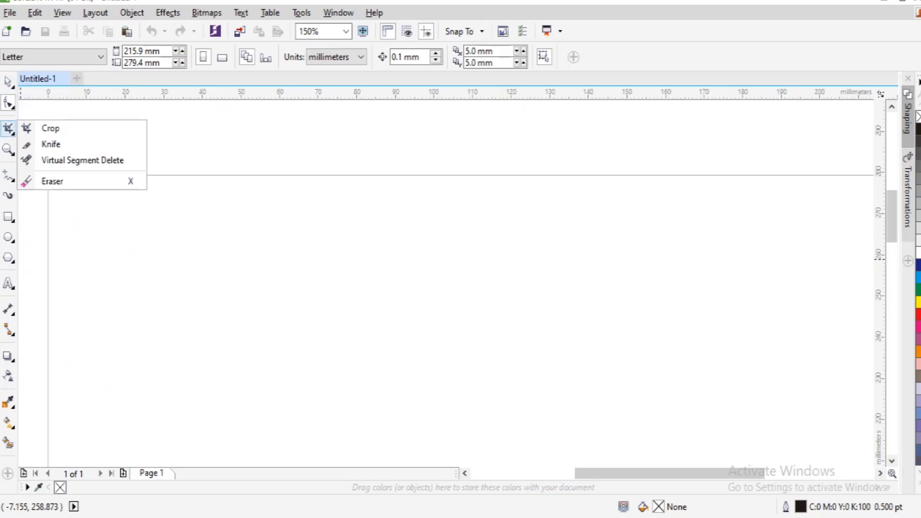
pyautogui.moveTo(8, 129)
pyautogui.moveTo(8, 149)
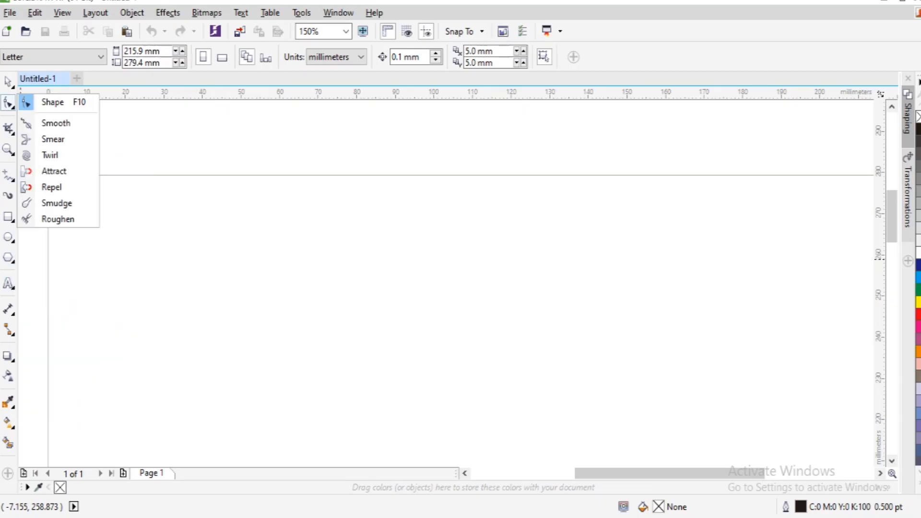
pyautogui.moveTo(8, 216)
pyautogui.click(415, 226)
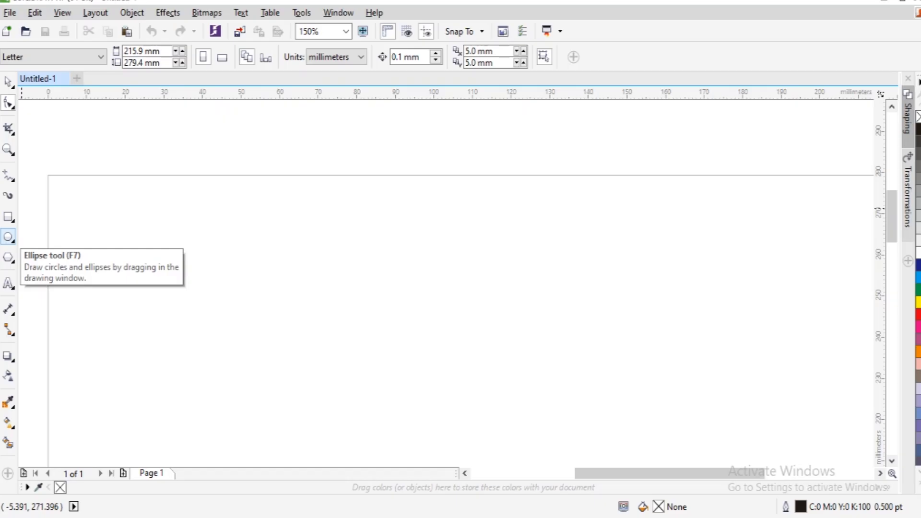
# Draw a circle about 20 mm in diameter near the page's upper-left corner, and shift its centre to about X 74, Y 264 mm.
pyautogui.click(8, 236)
pyautogui.moveTo(166, 211); pyautogui.dragTo(411, 465)
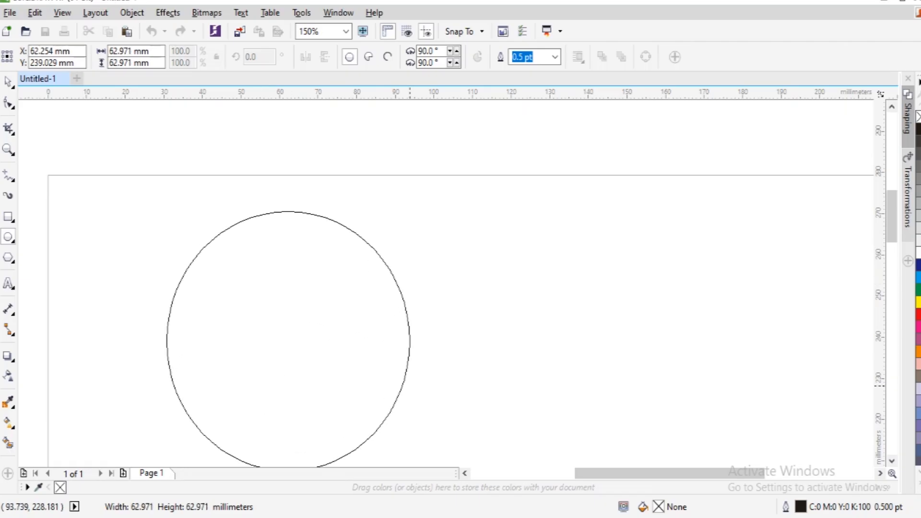
pyautogui.moveTo(410, 384); pyautogui.dragTo(333, 339)
pyautogui.moveTo(333, 389); pyautogui.dragTo(334, 390)
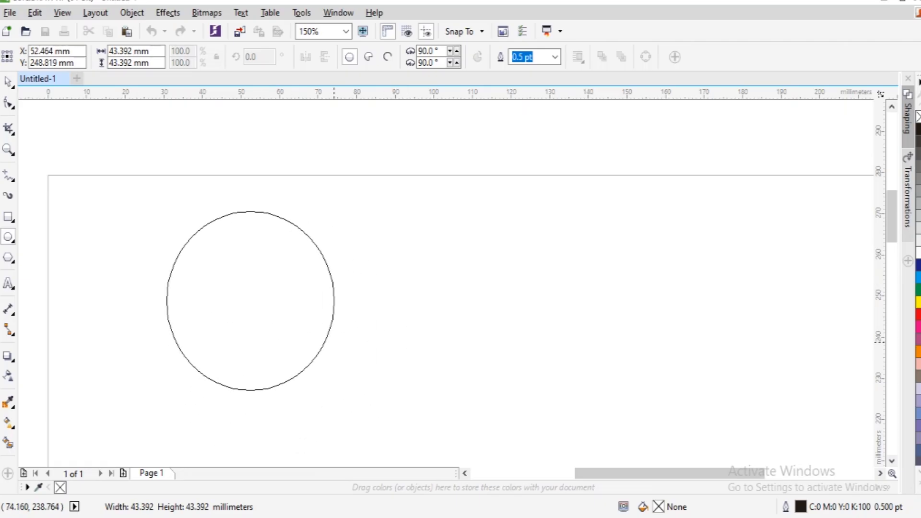
pyautogui.moveTo(335, 342); pyautogui.dragTo(335, 342)
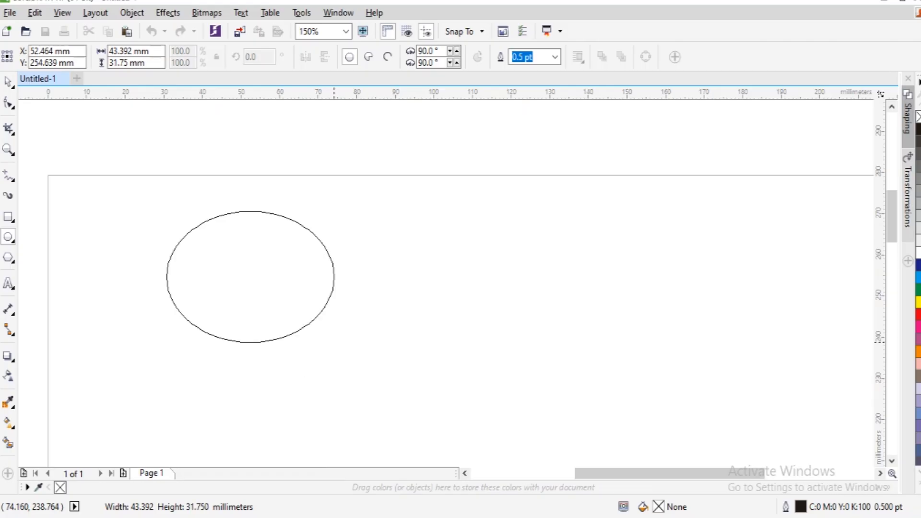
pyautogui.moveTo(335, 342); pyautogui.dragTo(351, 401)
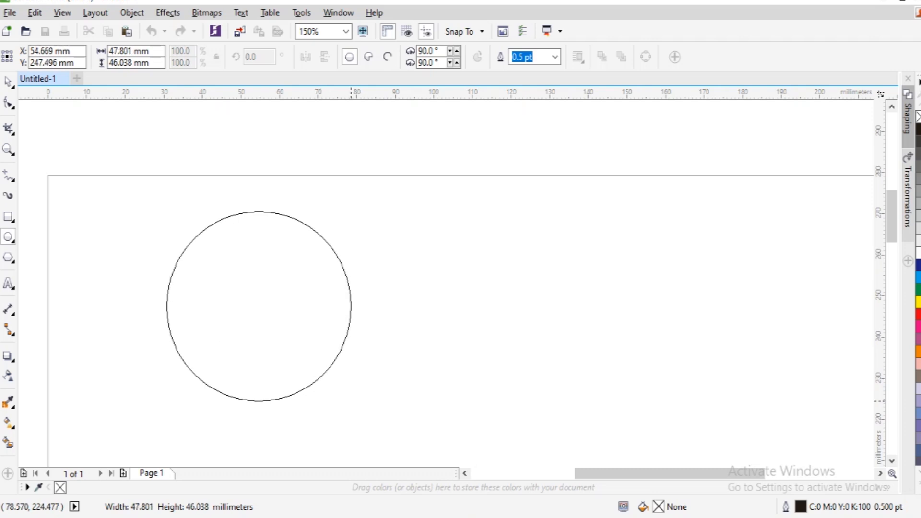
pyautogui.moveTo(352, 401); pyautogui.dragTo(244, 294)
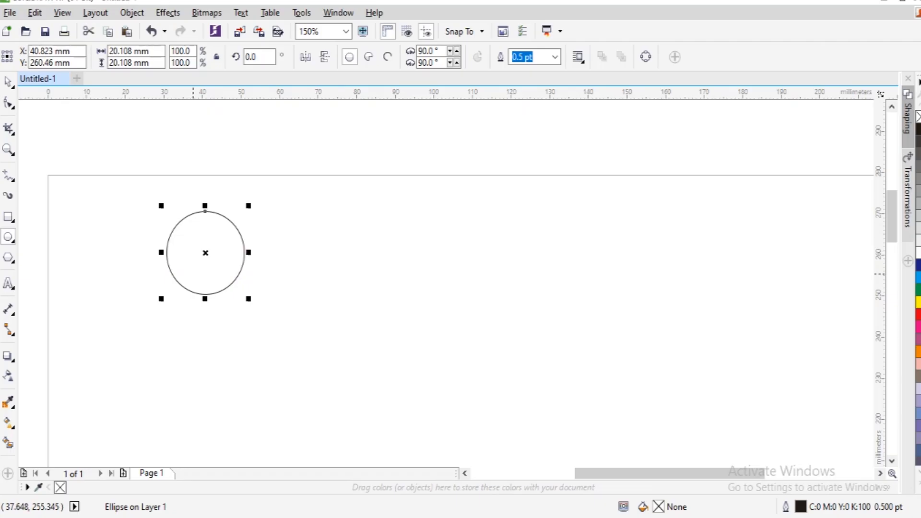
pyautogui.click(6, 84)
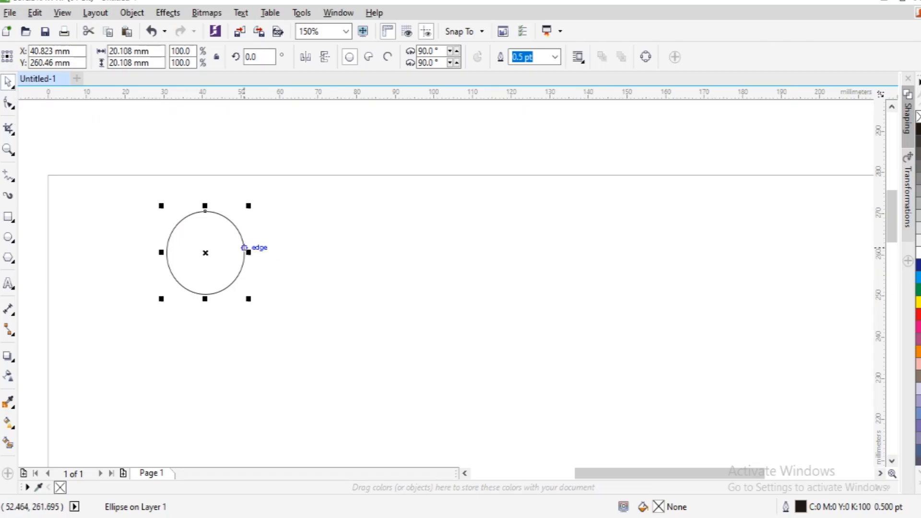
pyautogui.moveTo(204, 253); pyautogui.dragTo(333, 236)
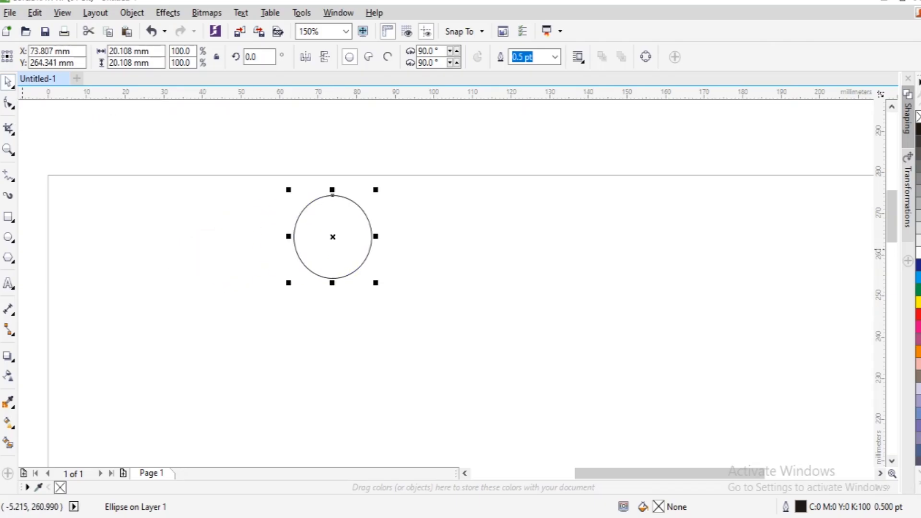
# Draw an ellipse about 23 by 16 mm overlapping the circle, and delete that ellipse.
pyautogui.click(8, 237)
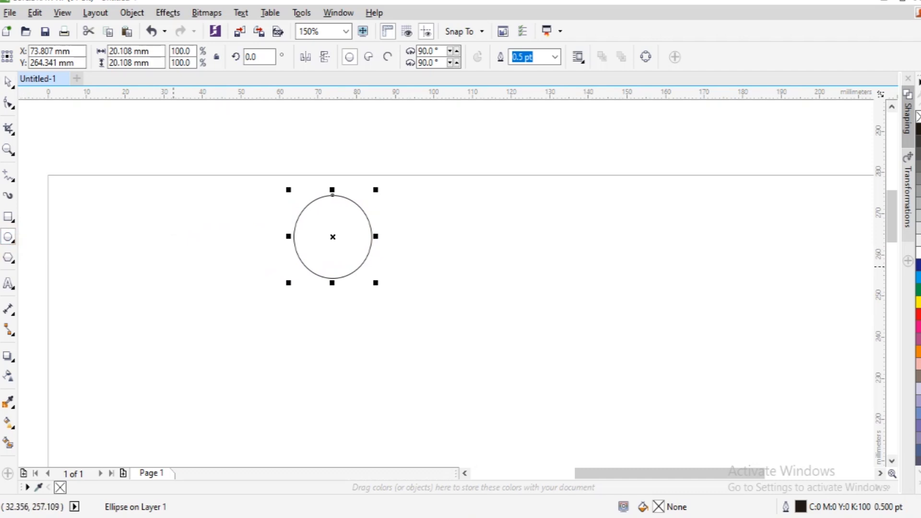
pyautogui.click(315, 225)
pyautogui.moveTo(316, 226); pyautogui.dragTo(403, 291)
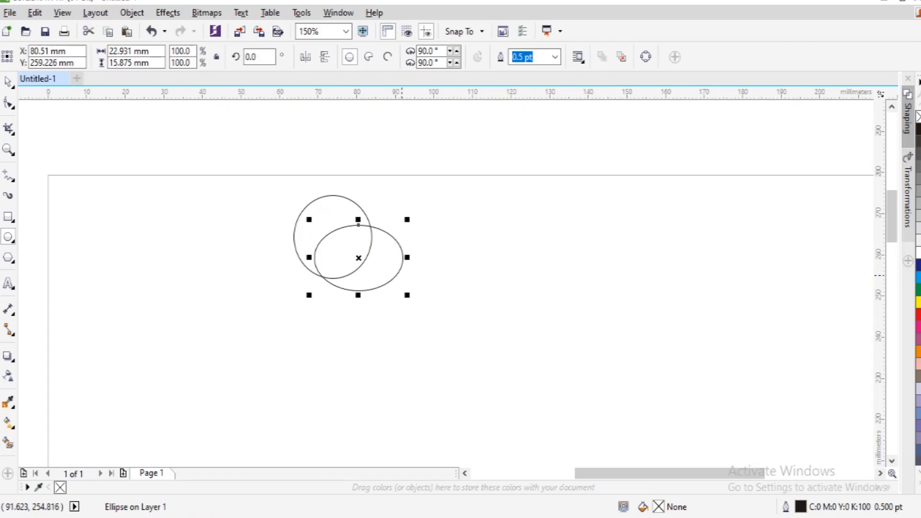
pyautogui.press('Delete')
# Move the circle back towards the page's left edge, with its centre at about X 31, Y 264 mm.
pyautogui.click(9, 81)
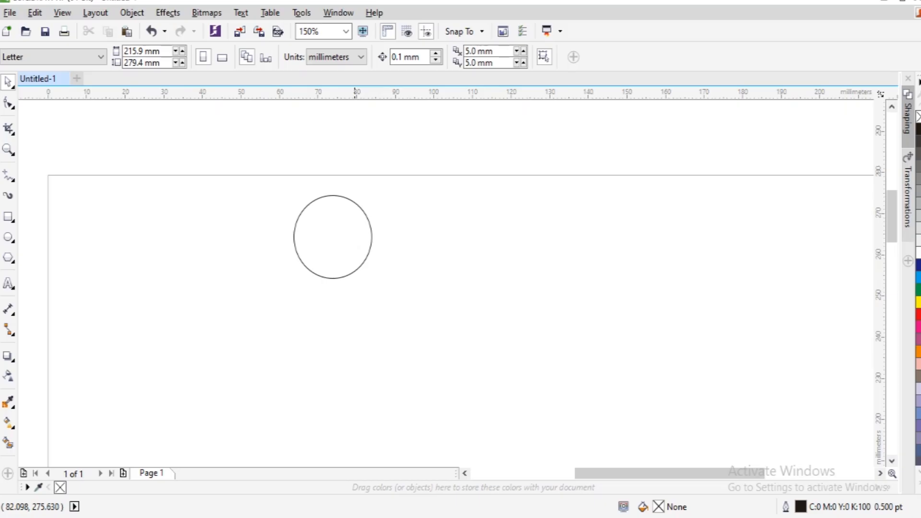
pyautogui.moveTo(252, 164); pyautogui.dragTo(442, 352)
pyautogui.click(449, 300)
pyautogui.click(336, 253)
pyautogui.moveTo(345, 259); pyautogui.dragTo(213, 268)
pyautogui.click(325, 274)
pyautogui.click(203, 265)
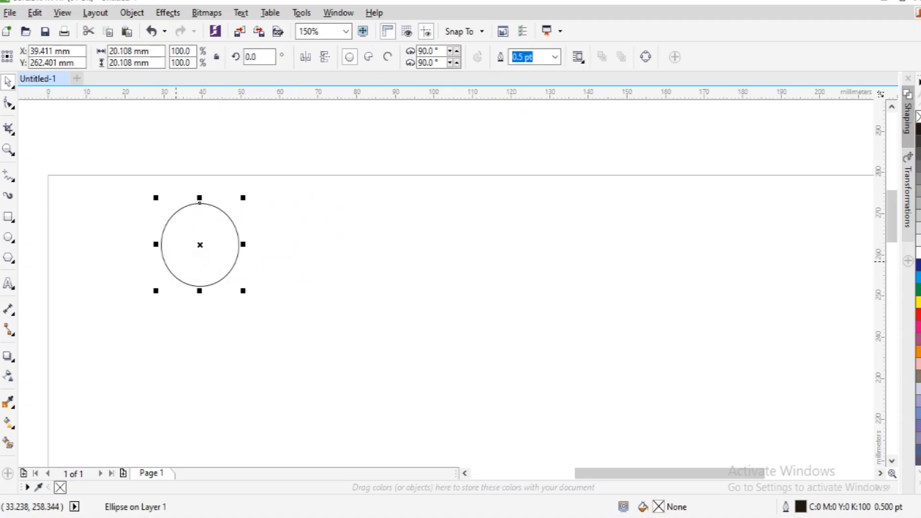
pyautogui.moveTo(176, 252)
pyautogui.mouseDown()
pyautogui.moveTo(351, 259)
pyautogui.moveTo(302, 240)
pyautogui.moveTo(185, 247)
pyautogui.mouseUp()
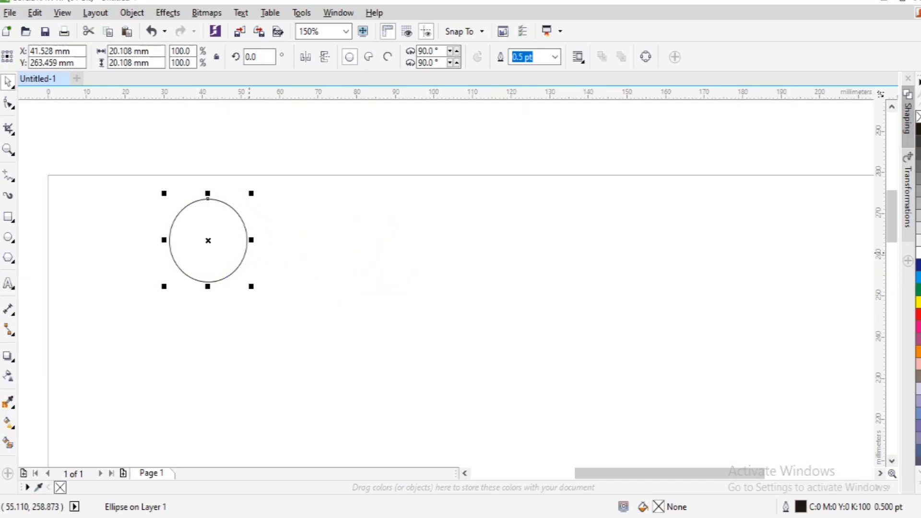
pyautogui.moveTo(192, 240); pyautogui.dragTo(154, 238)
pyautogui.click(288, 255)
pyautogui.click(182, 260)
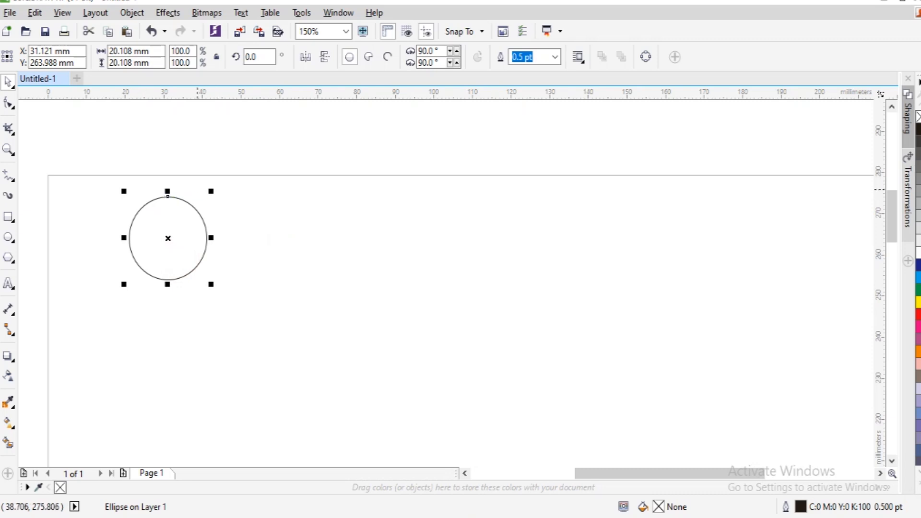
# Resize the circle to about 23 by 24 mm, keeping it near the page's upper-left corner.
pyautogui.moveTo(211, 284); pyautogui.dragTo(257, 333)
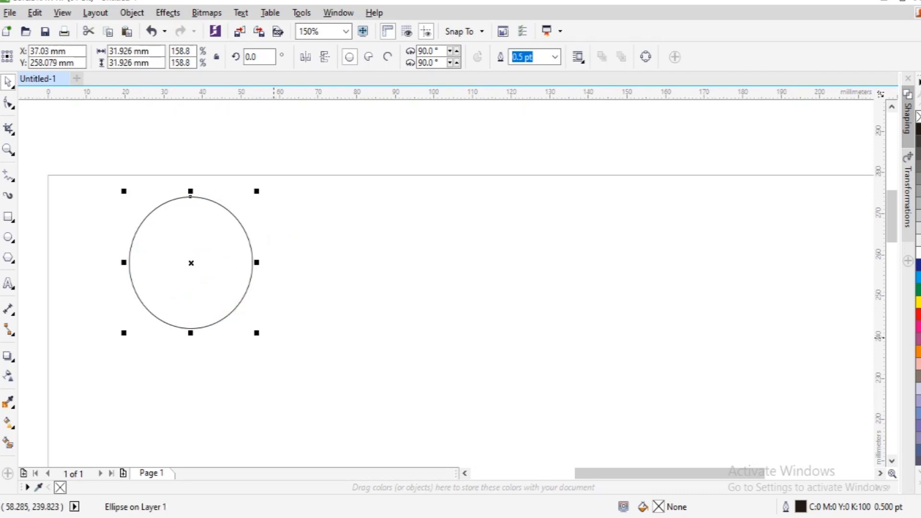
pyautogui.moveTo(259, 262); pyautogui.dragTo(236, 262)
pyautogui.moveTo(261, 365); pyautogui.dragTo(206, 302)
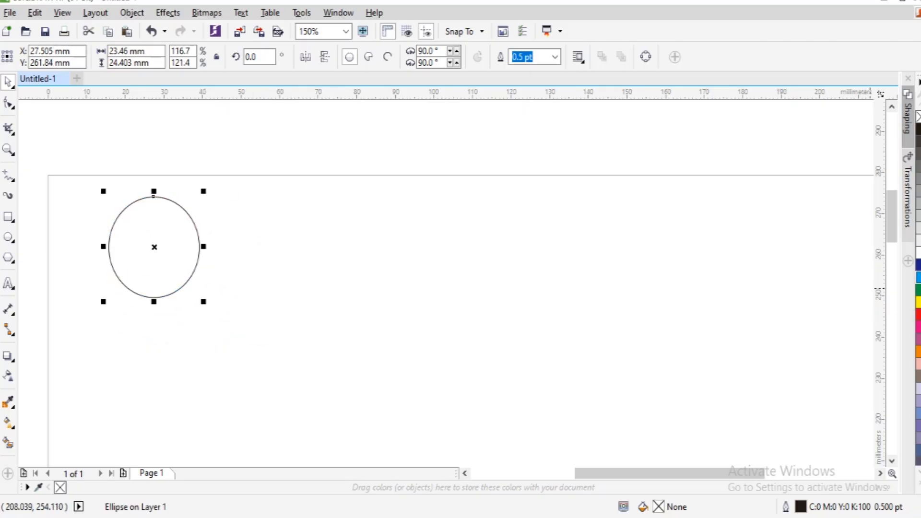
# Fill the circle with blue, yellow, red and finally green, and enlarge it to about 27 by 28 mm.
pyautogui.click(918, 263)
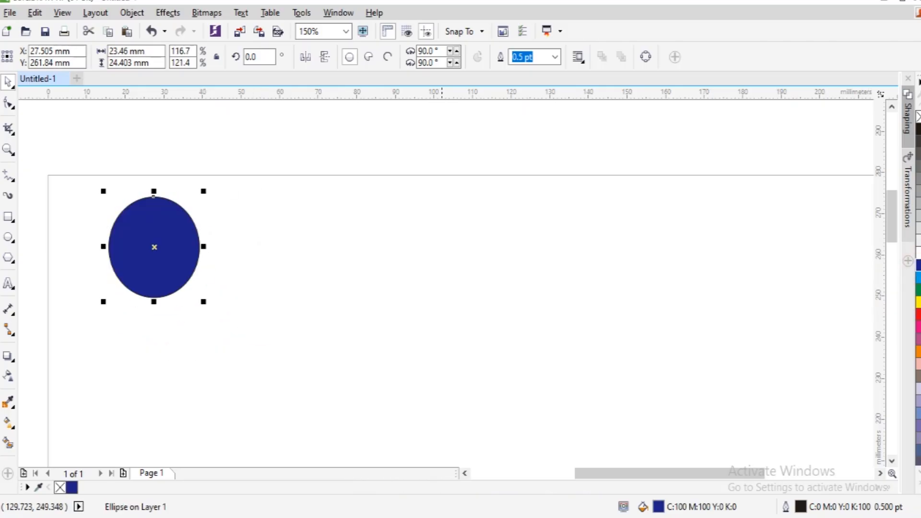
pyautogui.click(917, 302)
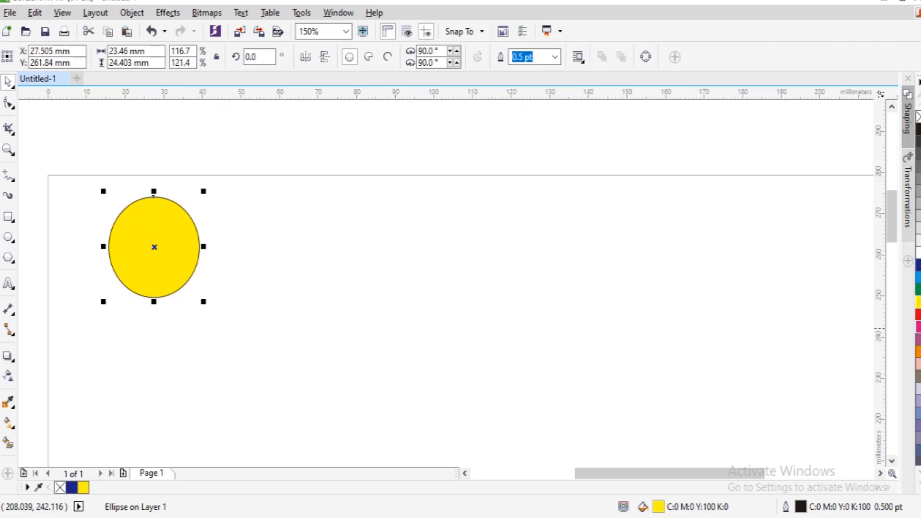
pyautogui.click(917, 314)
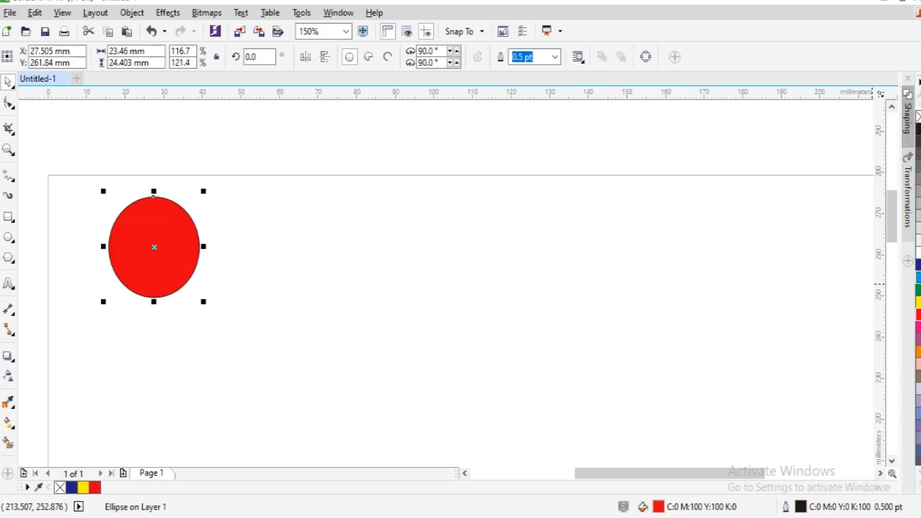
pyautogui.click(918, 289)
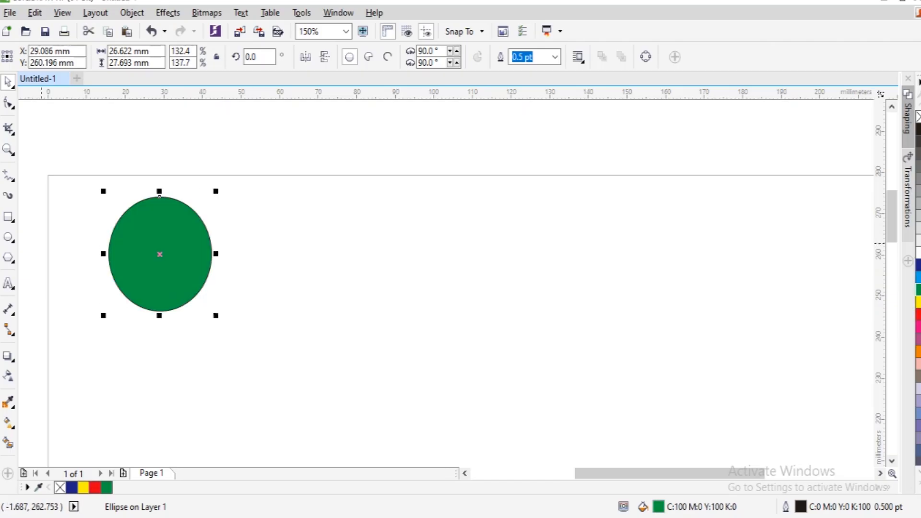
# Draw a rectangle about 55 by 22 mm beside the green circle and fill it with blue.
pyautogui.click(8, 216)
pyautogui.click(247, 224)
pyautogui.moveTo(247, 224); pyautogui.dragTo(457, 314)
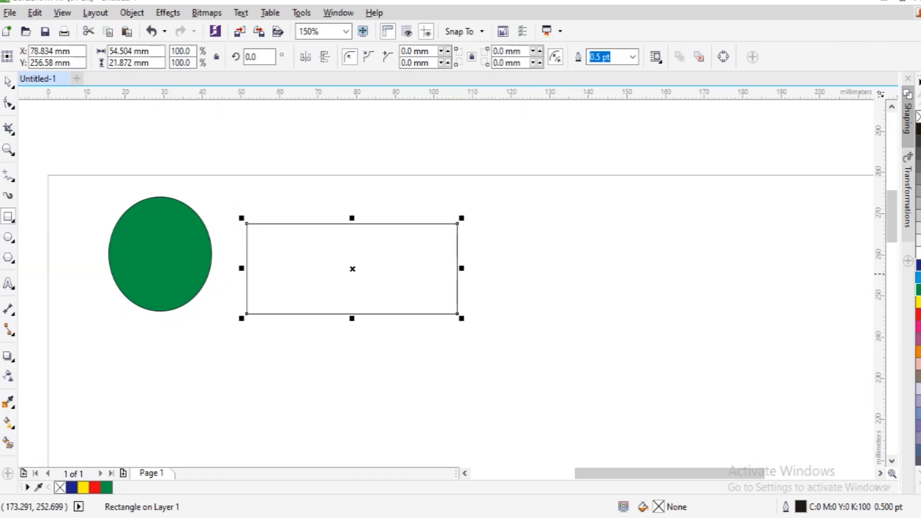
pyautogui.click(918, 264)
# Move the blue rectangle over the lower part of the green circle, centred at about X 46, Y 249 mm.
pyautogui.click(8, 82)
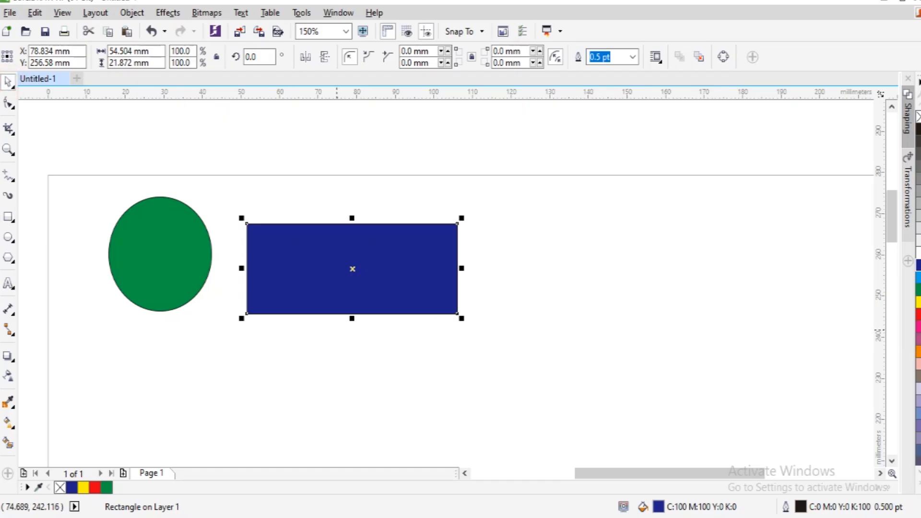
pyautogui.click(344, 345)
pyautogui.moveTo(398, 302); pyautogui.dragTo(438, 275)
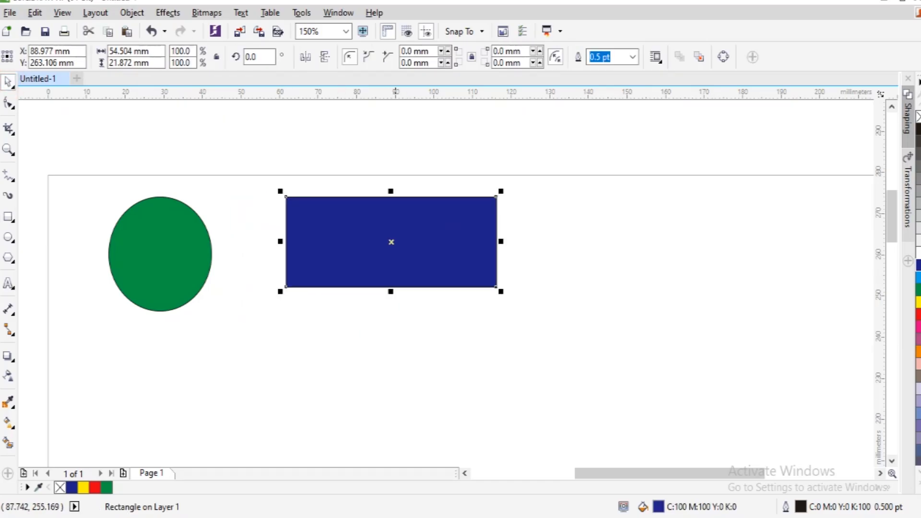
pyautogui.moveTo(391, 242); pyautogui.dragTo(225, 301)
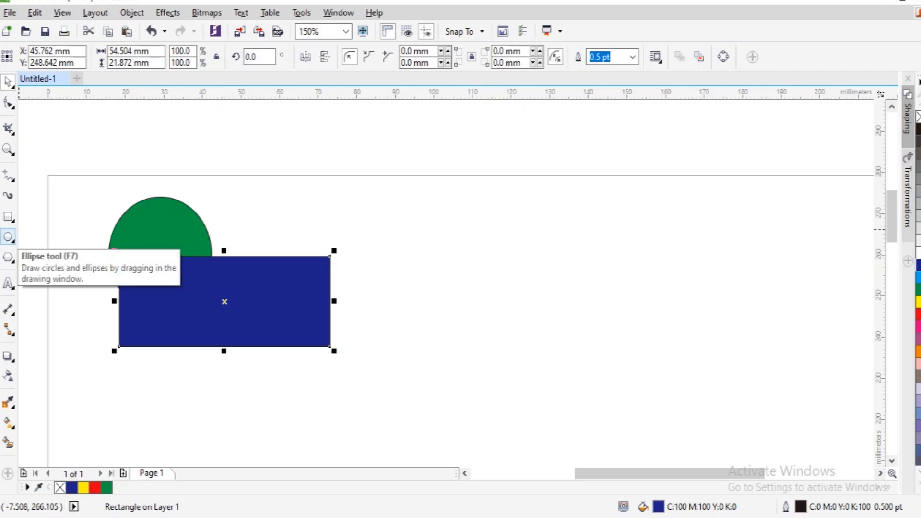
# Draw an ellipse about 41 by 37 mm over the right end of the blue rectangle and fill it with red.
pyautogui.click(9, 237)
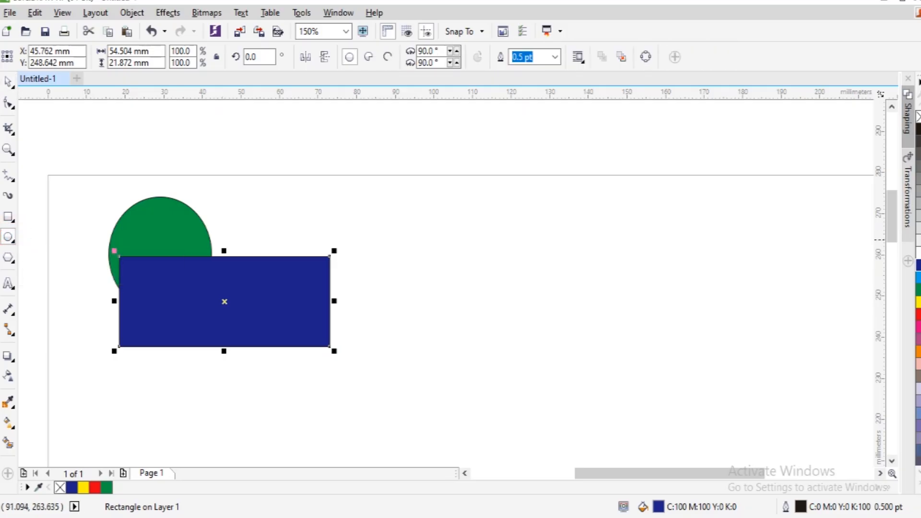
pyautogui.moveTo(257, 235); pyautogui.dragTo(414, 387)
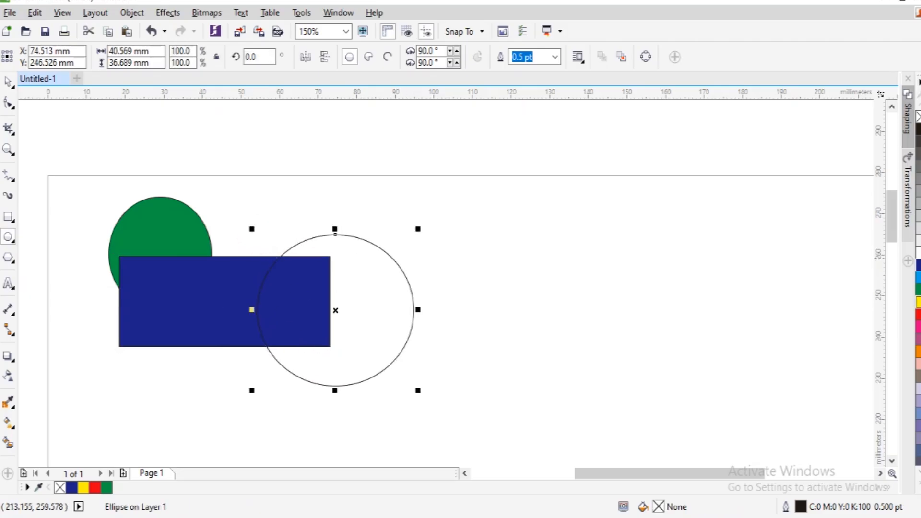
pyautogui.click(917, 314)
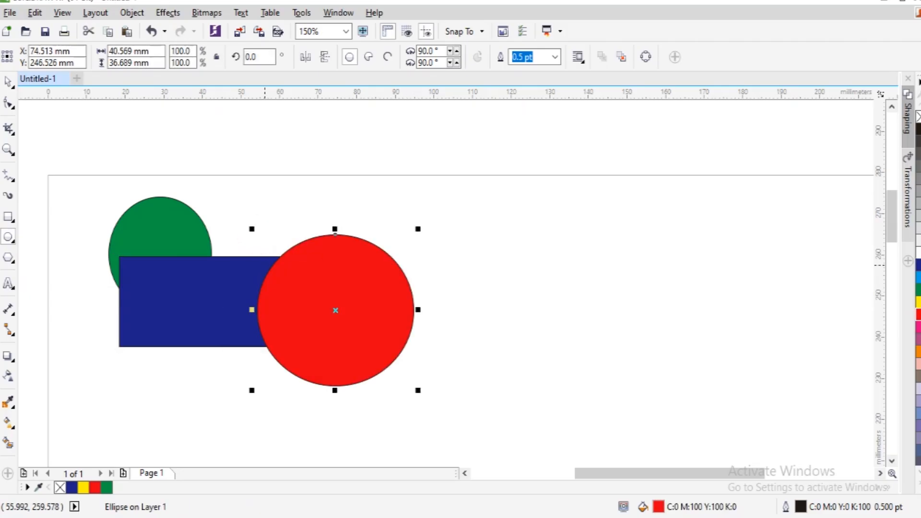
# Shrink the red ellipse towards its upper-left corner, keeping it overlapped with the blue rectangle.
pyautogui.click(8, 82)
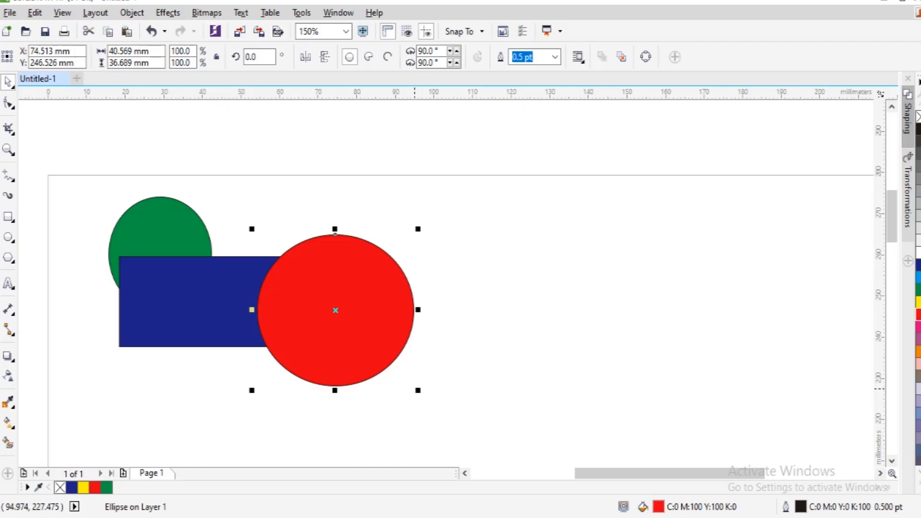
pyautogui.moveTo(418, 390); pyautogui.dragTo(380, 373)
pyautogui.click(452, 340)
# Move the green circle to about X 38, Y 248 mm and the blue rectangle to about X 61, Y 250 mm.
pyautogui.click(166, 230)
pyautogui.moveTo(177, 229); pyautogui.dragTo(135, 331)
pyautogui.moveTo(139, 383); pyautogui.dragTo(247, 342)
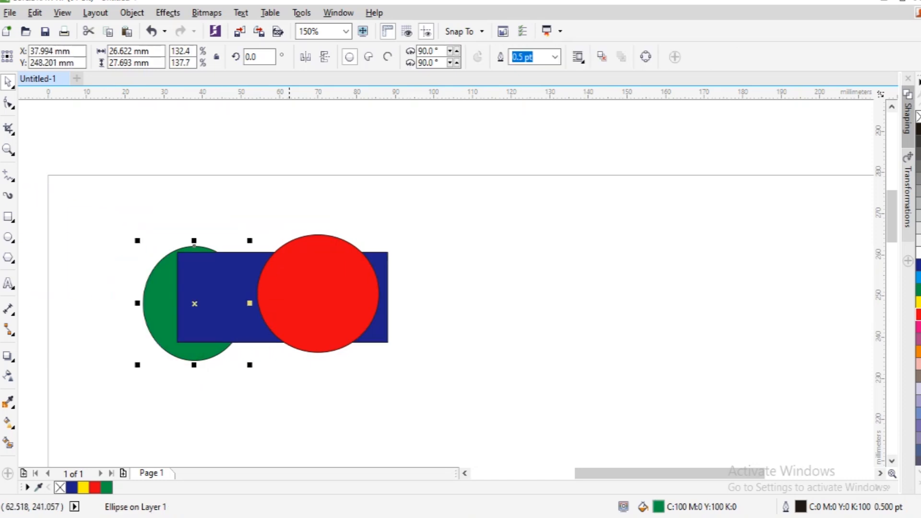
# Replace the blue rectangle with a yellow circle, arranging the green, red and yellow circles in an overlapping row.
pyautogui.click(224, 294)
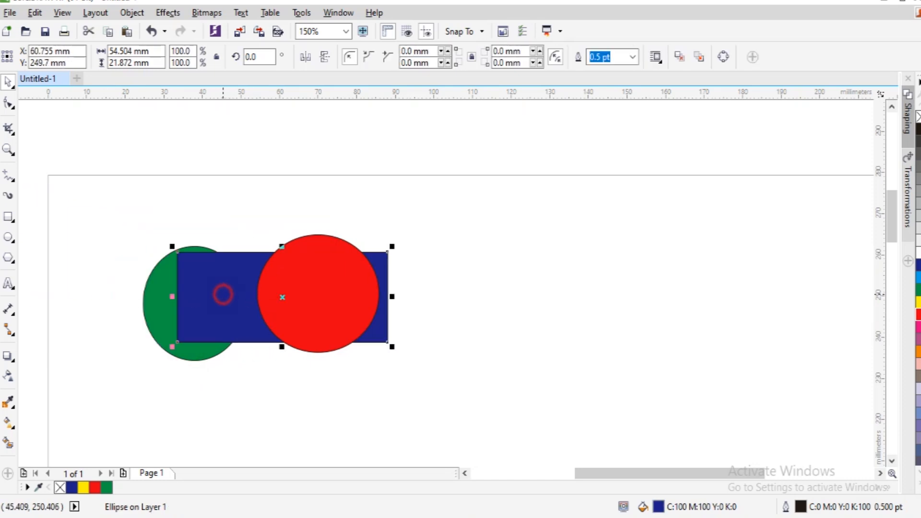
pyautogui.click(384, 278)
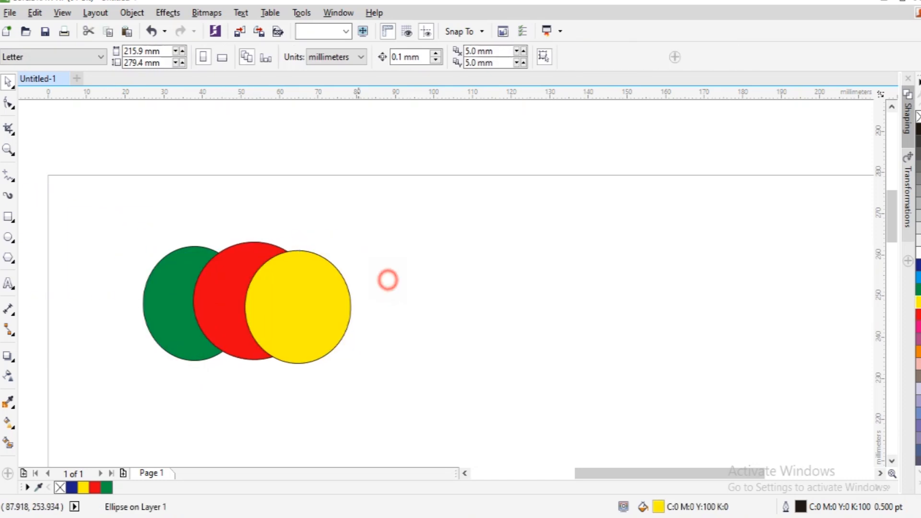
# Bring the green circle forward one level so it sits in front of the red circle.
pyautogui.click(179, 274)
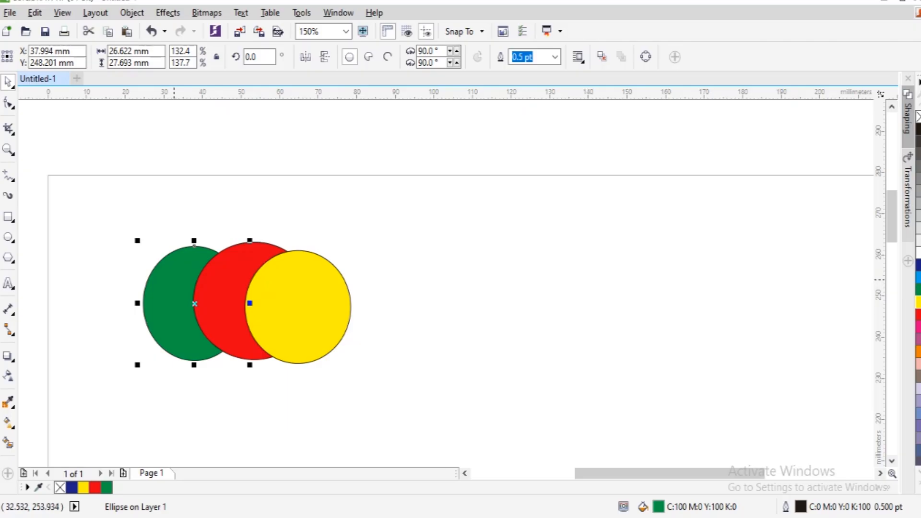
pyautogui.rightClick(175, 268)
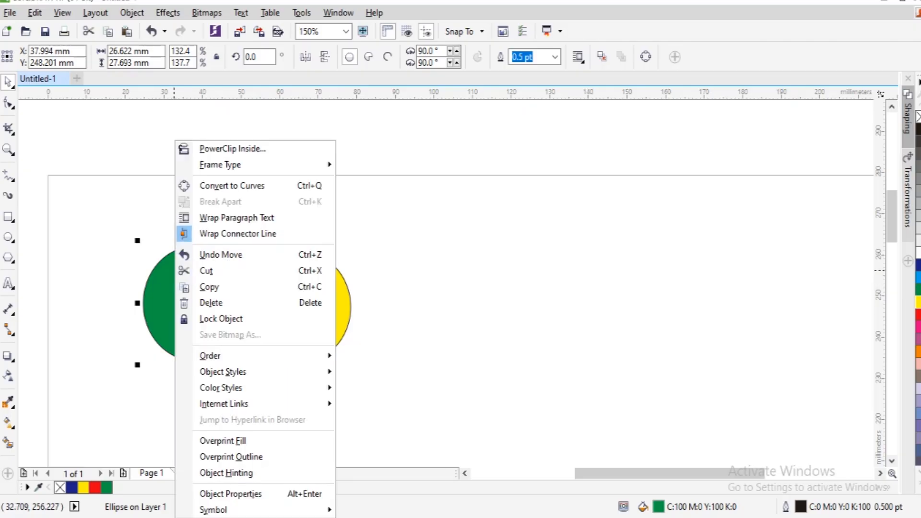
pyautogui.click(161, 293)
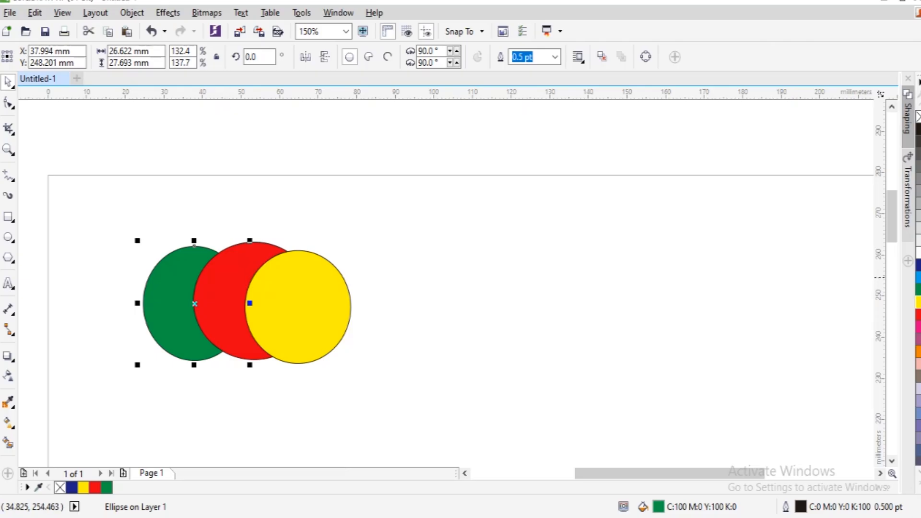
pyautogui.rightClick(163, 294)
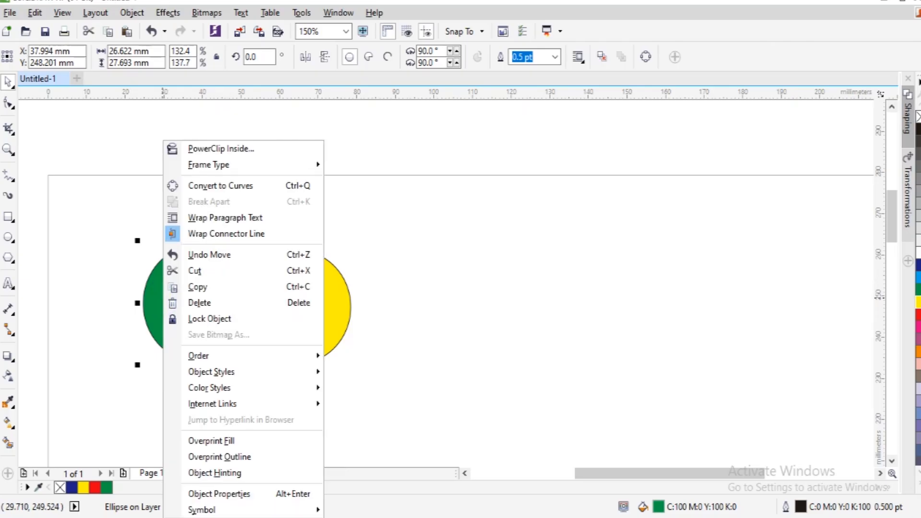
pyautogui.moveTo(199, 355)
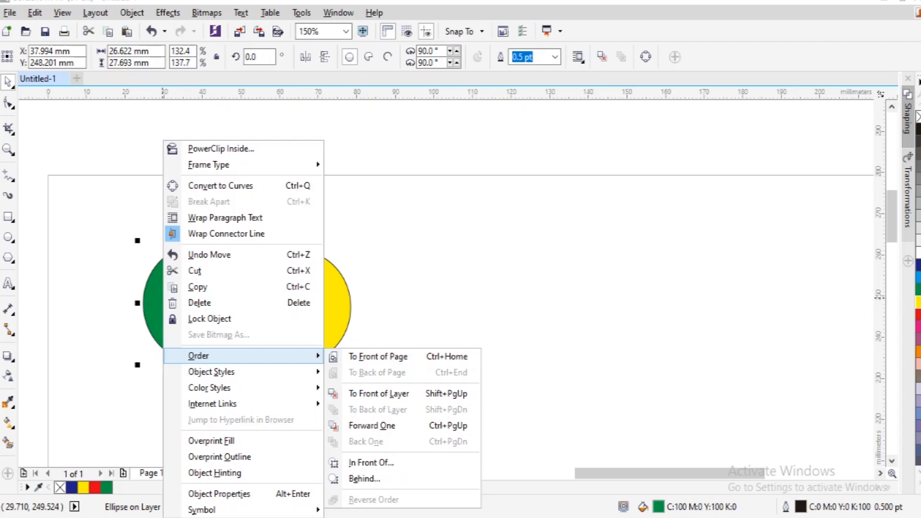
pyautogui.click(376, 426)
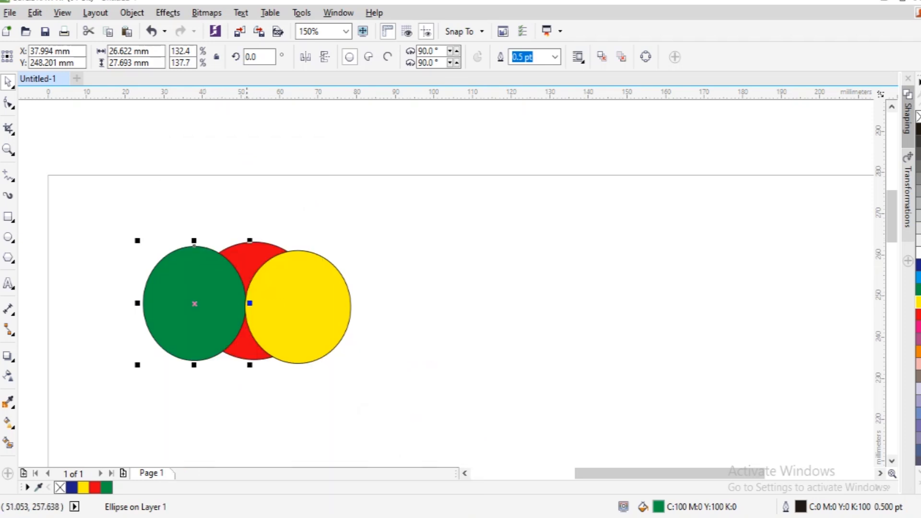
# Move the green circle to about X 51, Y 237 mm, overlapping both other circles, and send it to the back of the layer.
pyautogui.moveTo(201, 304); pyautogui.dragTo(249, 347)
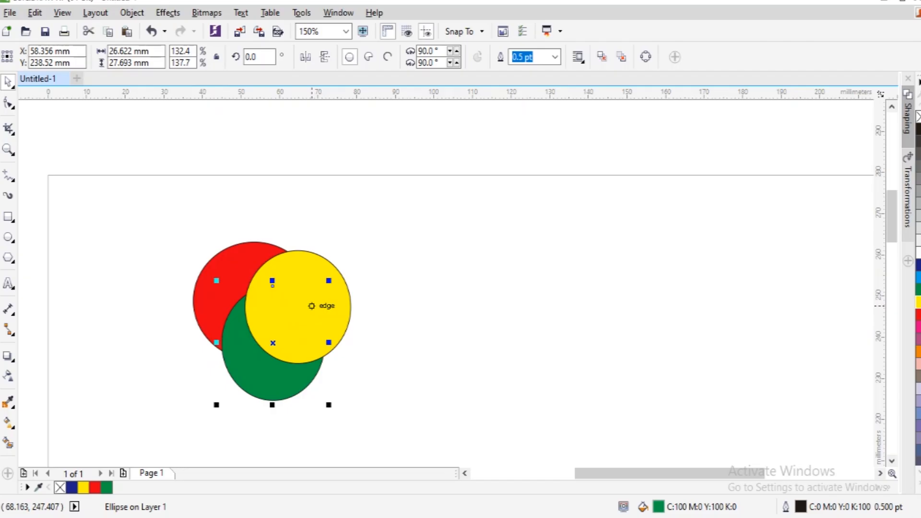
pyautogui.moveTo(257, 366); pyautogui.dragTo(235, 375)
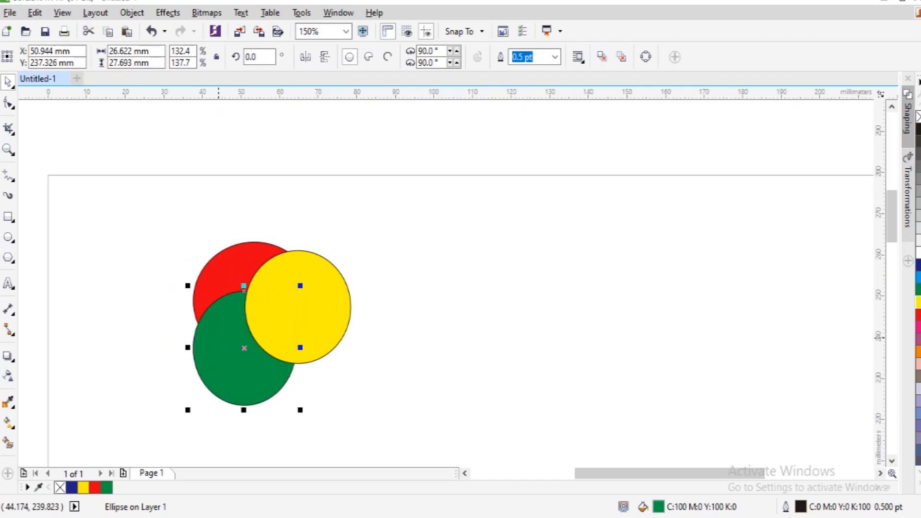
pyautogui.rightClick(217, 344)
pyautogui.moveTo(254, 356)
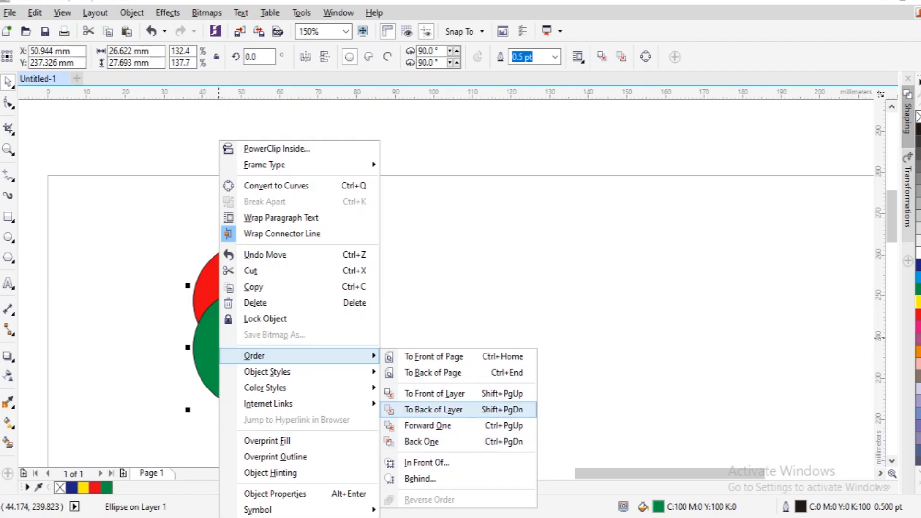
pyautogui.click(431, 409)
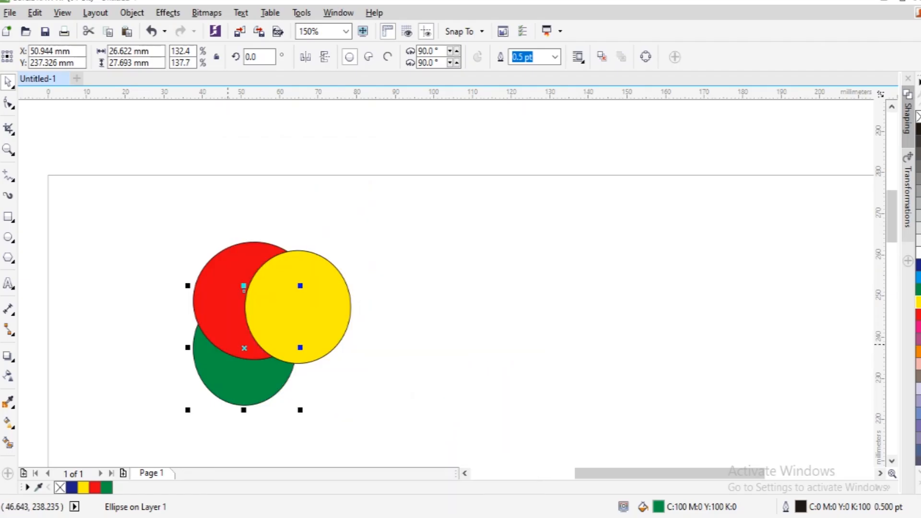
# Move the green circle to about X 42, Y 246 mm and bring it to the front of the page.
pyautogui.moveTo(214, 373); pyautogui.dragTo(182, 339)
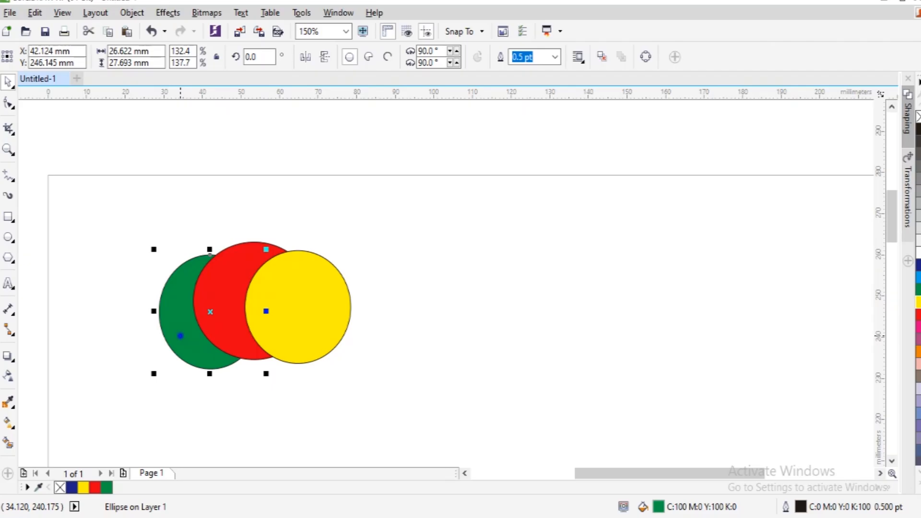
pyautogui.rightClick(181, 336)
pyautogui.moveTo(216, 356)
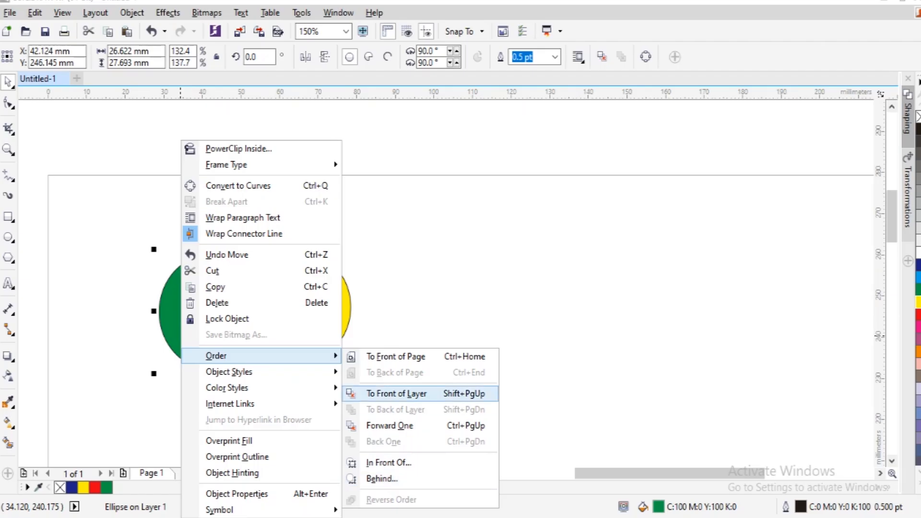
pyautogui.click(410, 356)
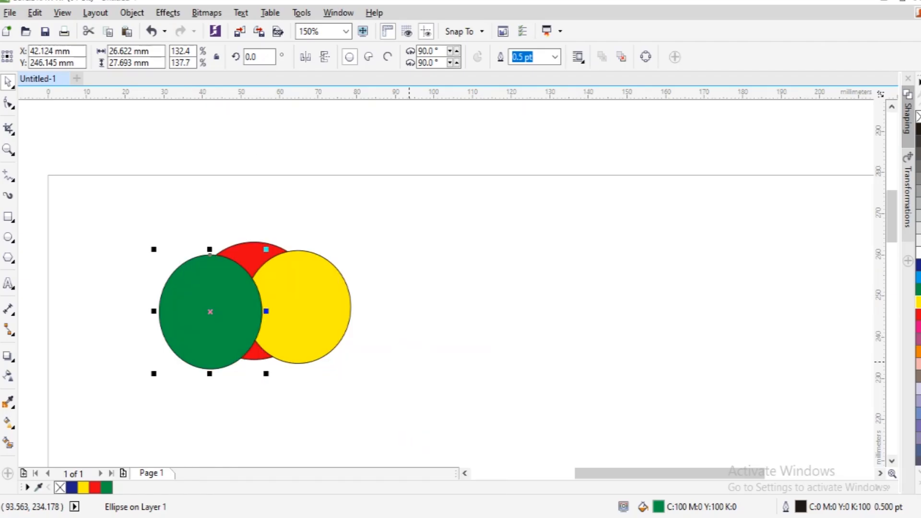
# Move the green circle over the yellow circle's right side, at about X 75, Y 245 mm, and send it to the back of the page.
pyautogui.moveTo(199, 307); pyautogui.dragTo(328, 312)
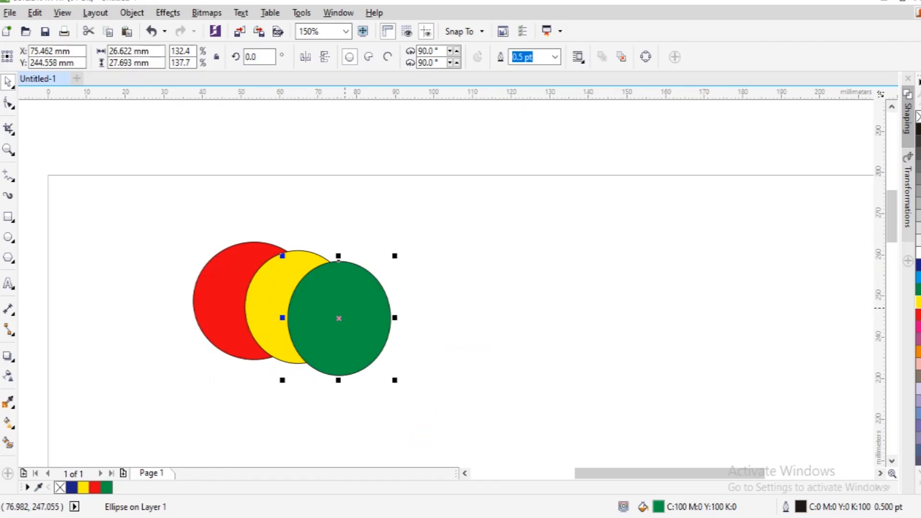
pyautogui.rightClick(356, 300)
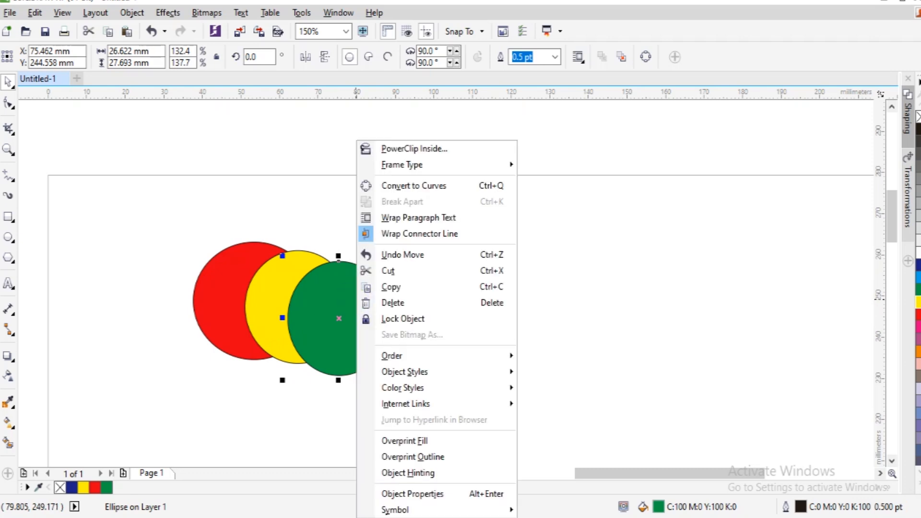
pyautogui.moveTo(392, 356)
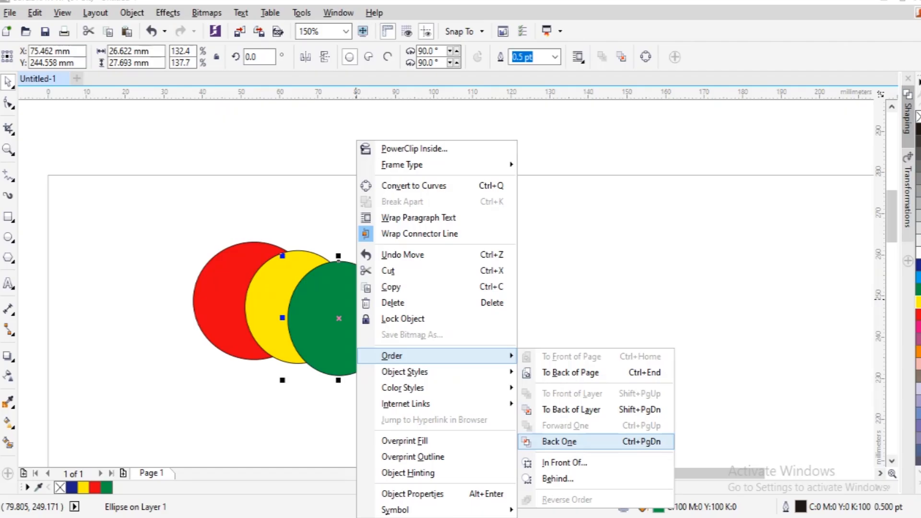
pyautogui.click(559, 373)
# Tuck the green circle beneath the red and yellow circles, and move the yellow circle away to about X 105, Y 260 mm.
pyautogui.moveTo(365, 353); pyautogui.dragTo(306, 363)
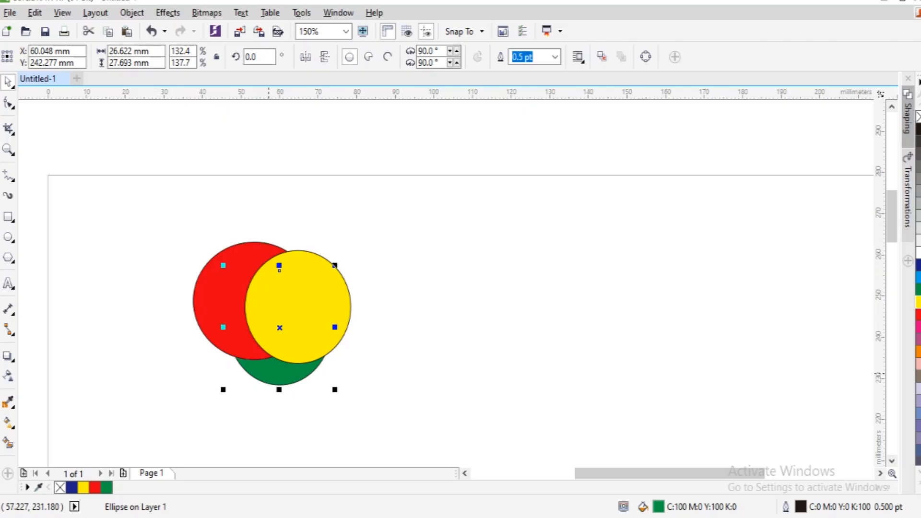
pyautogui.moveTo(268, 370); pyautogui.dragTo(259, 372)
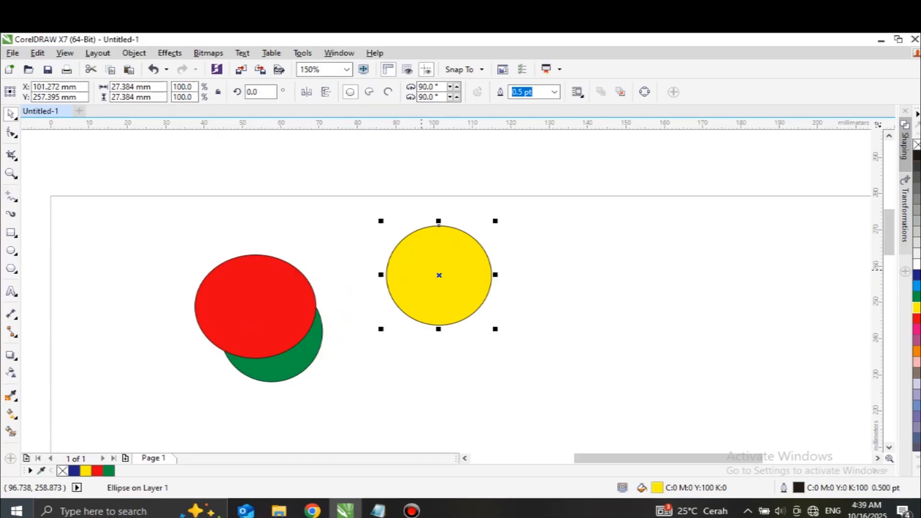
pyautogui.moveTo(427, 266)
pyautogui.mouseDown()
pyautogui.moveTo(452, 261)
pyautogui.moveTo(439, 260)
pyautogui.mouseUp()
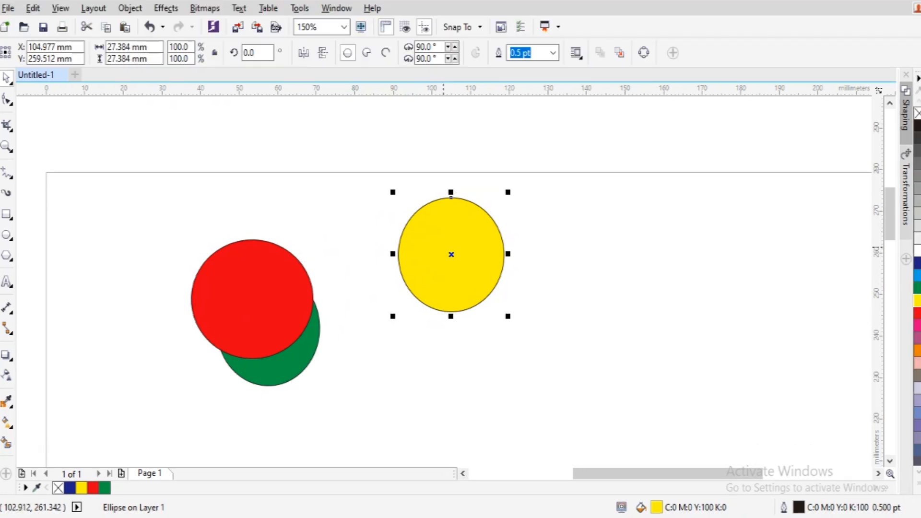
# Duplicate the yellow circle at about X 141, Y 260 mm, and copy and paste another one to about X 171, Y 260 mm.
pyautogui.moveTo(443, 247); pyautogui.dragTo(645, 271)
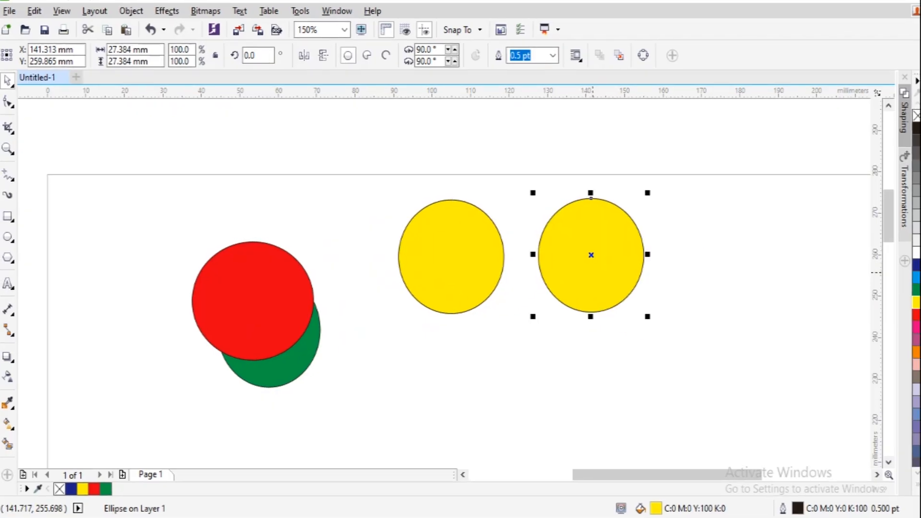
pyautogui.rightClick(591, 269)
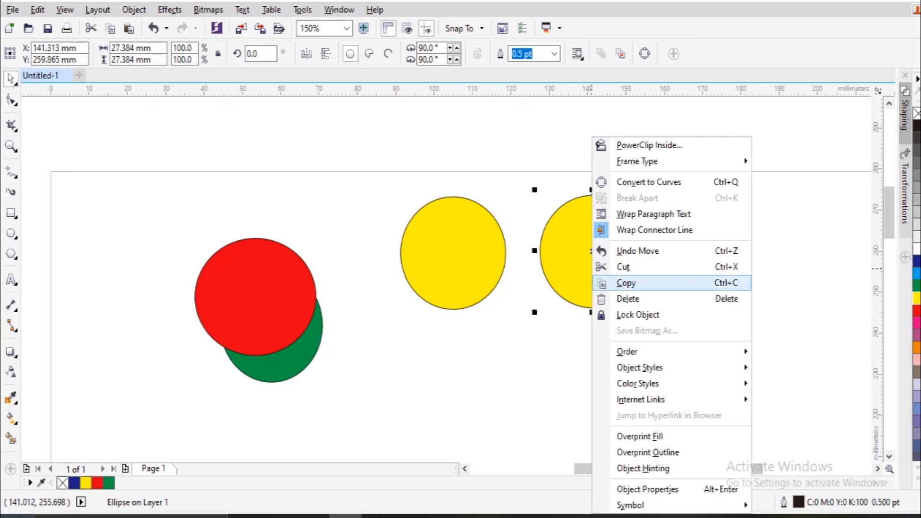
pyautogui.click(619, 284)
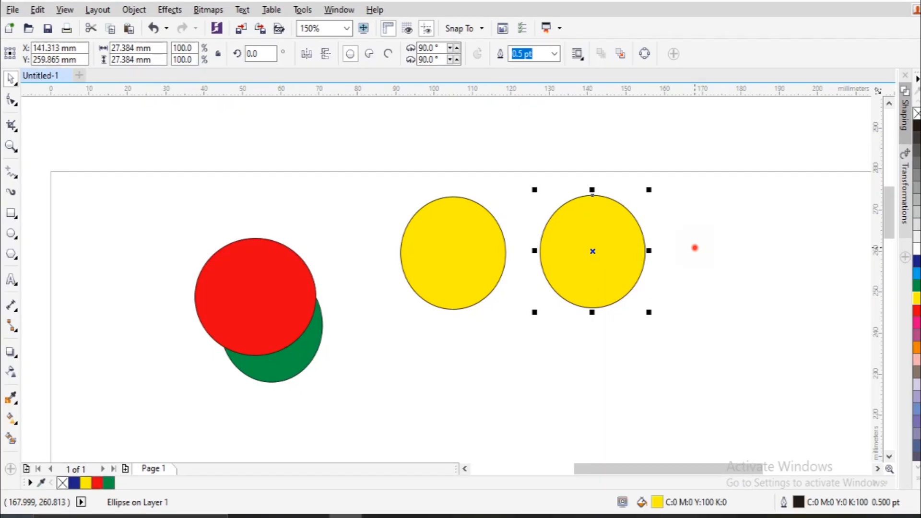
pyautogui.click(695, 248)
pyautogui.rightClick(695, 247)
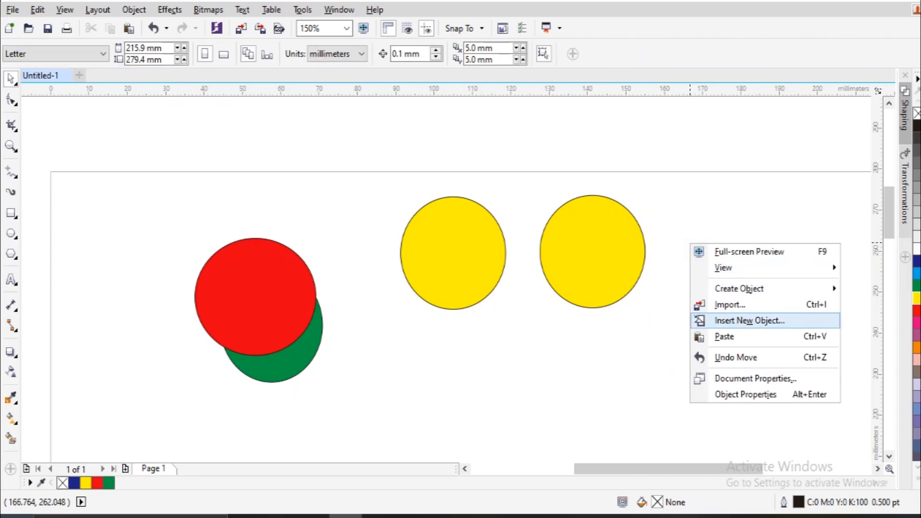
pyautogui.click(724, 337)
pyautogui.moveTo(596, 253); pyautogui.dragTo(652, 251)
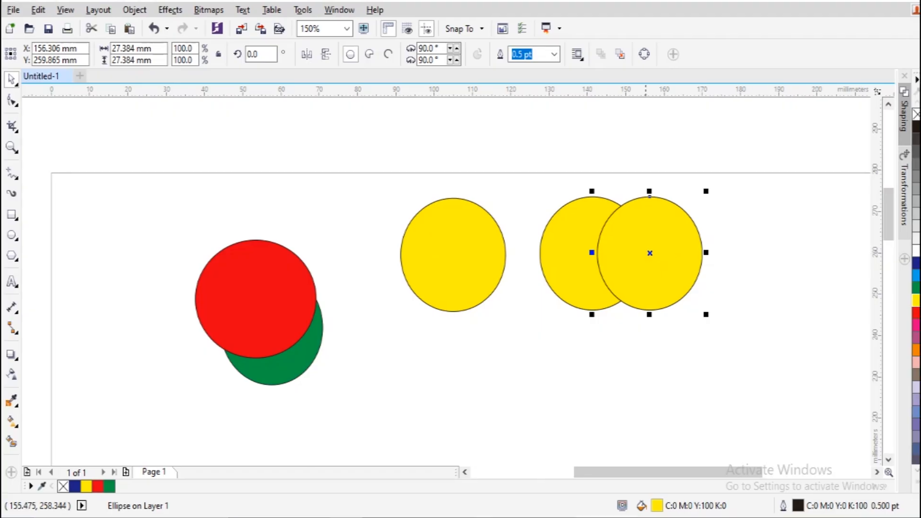
pyautogui.moveTo(682, 249); pyautogui.dragTo(739, 249)
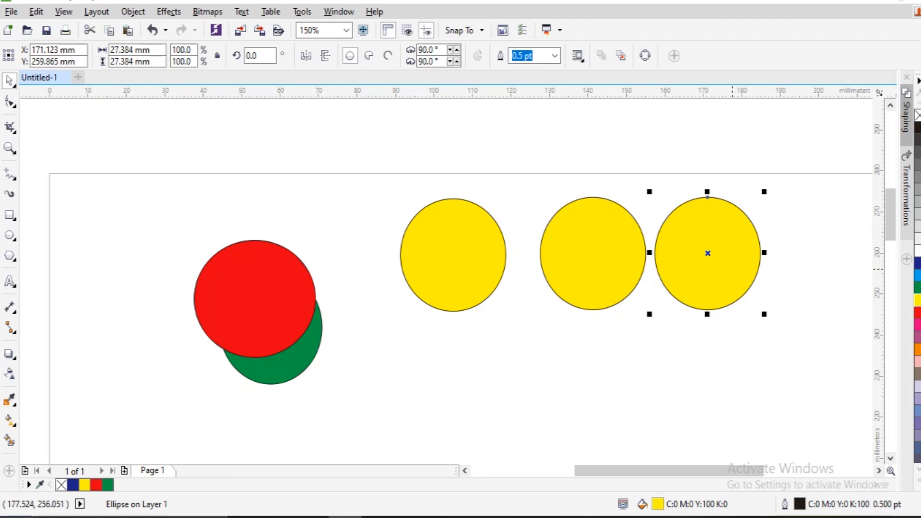
# Delete the two duplicate yellow circles and move the remaining one to about X 96, Y 260 mm.
pyautogui.press('Delete')
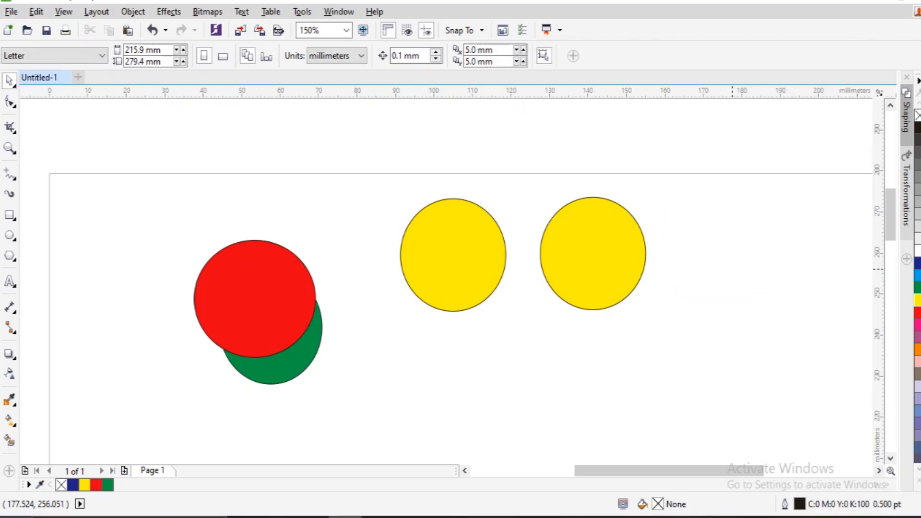
pyautogui.rightClick(634, 268)
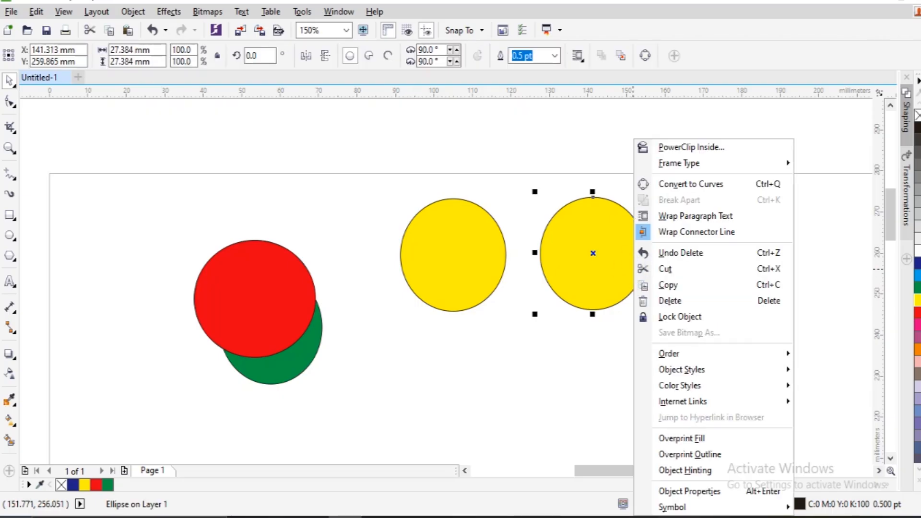
pyautogui.click(671, 300)
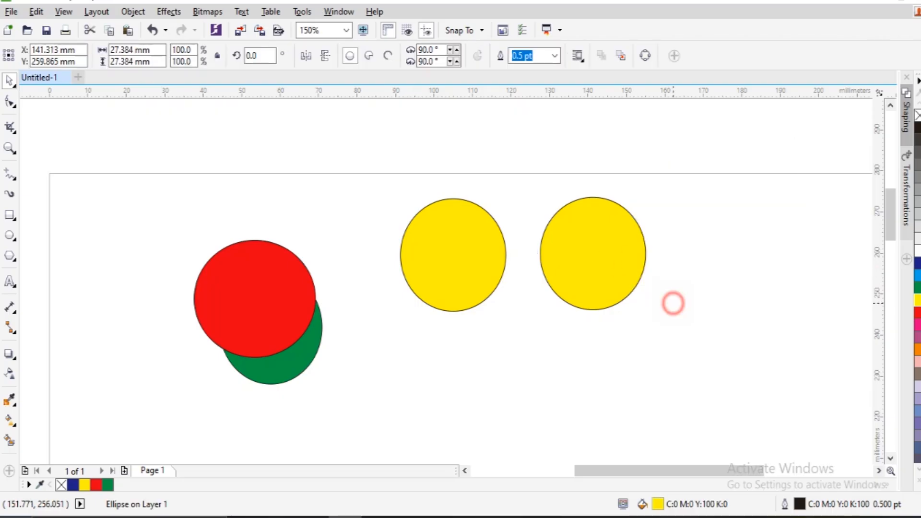
pyautogui.moveTo(445, 269); pyautogui.dragTo(410, 265)
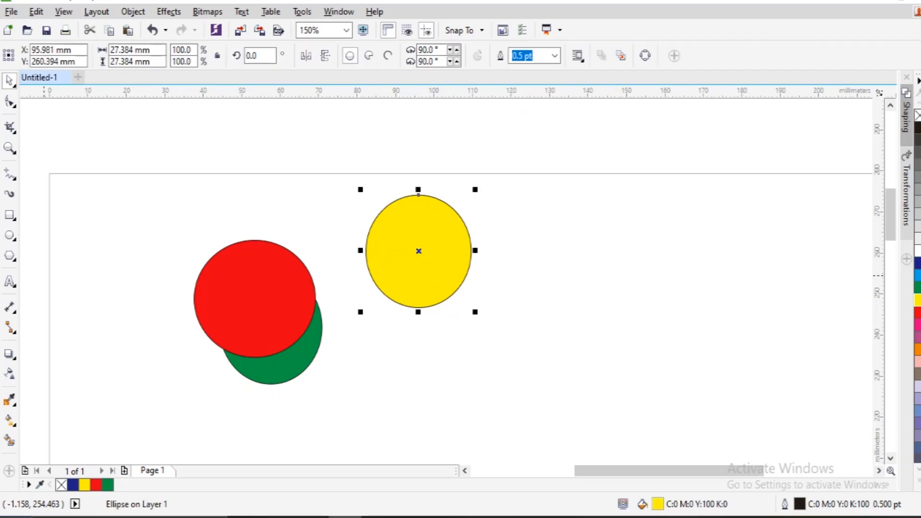
# Add the artistic text "D" to the right of the yellow circle and enlarge it to about 12.5 by 15 mm.
pyautogui.click(10, 281)
pyautogui.click(546, 268)
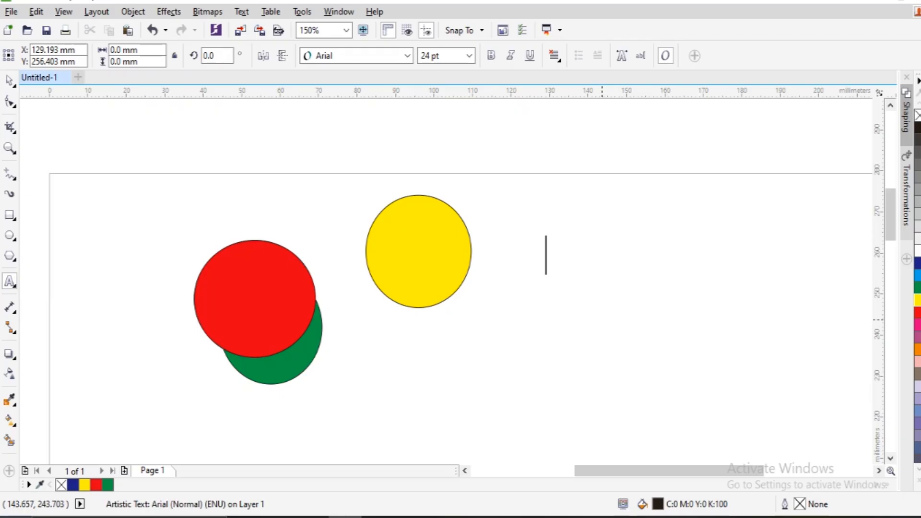
pyautogui.write('D')
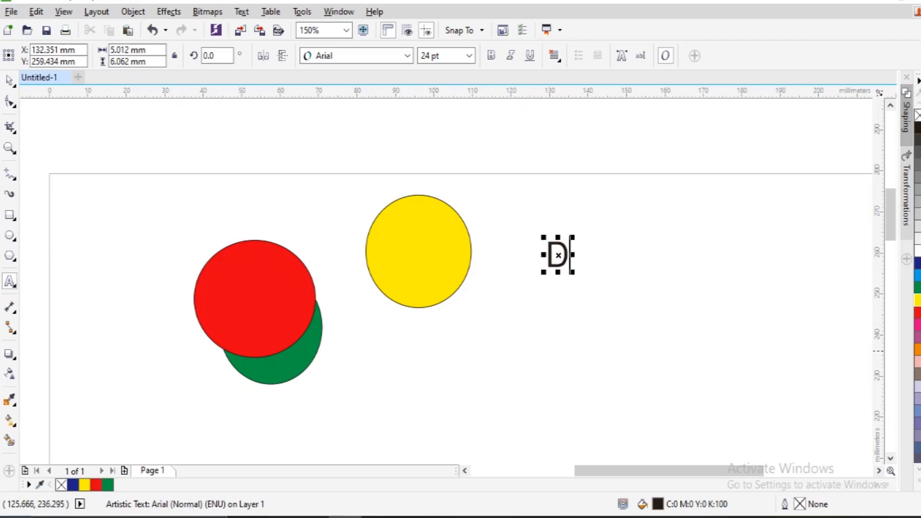
pyautogui.click(10, 82)
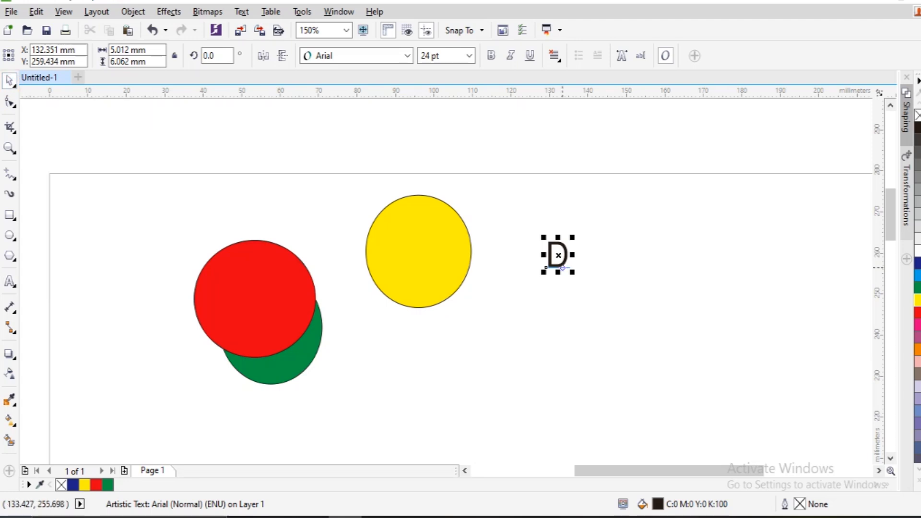
pyautogui.click(570, 272)
pyautogui.moveTo(570, 272); pyautogui.dragTo(601, 308)
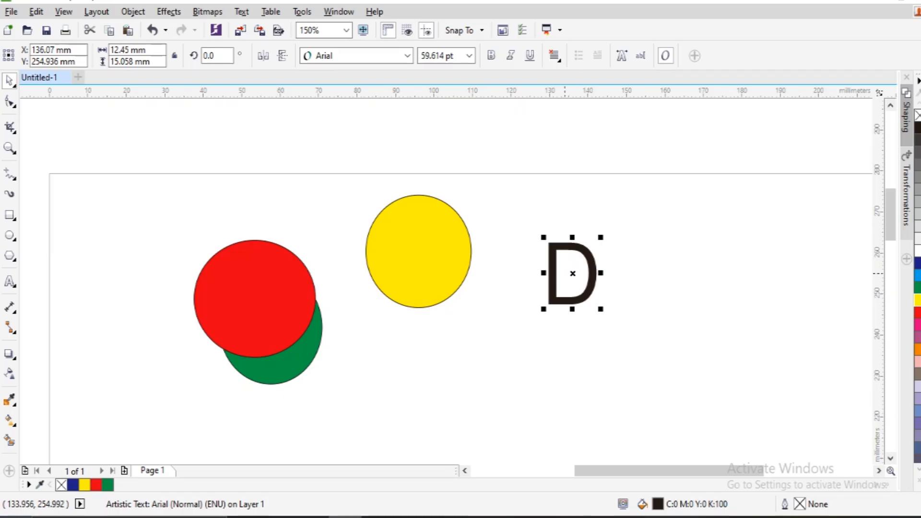
# Move the letter D to about X 127, Y 260 mm and place a duplicate at about X 114, overlapping the yellow circle's edge.
pyautogui.moveTo(573, 273); pyautogui.dragTo(538, 253)
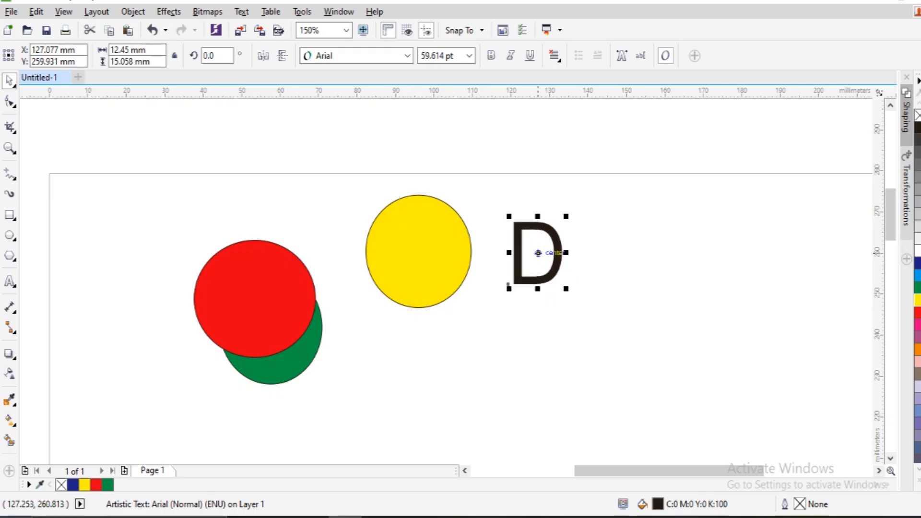
pyautogui.moveTo(538, 252)
pyautogui.mouseDown()
pyautogui.moveTo(552, 254)
pyautogui.moveTo(460, 251)
pyautogui.moveTo(487, 252)
pyautogui.mouseUp()
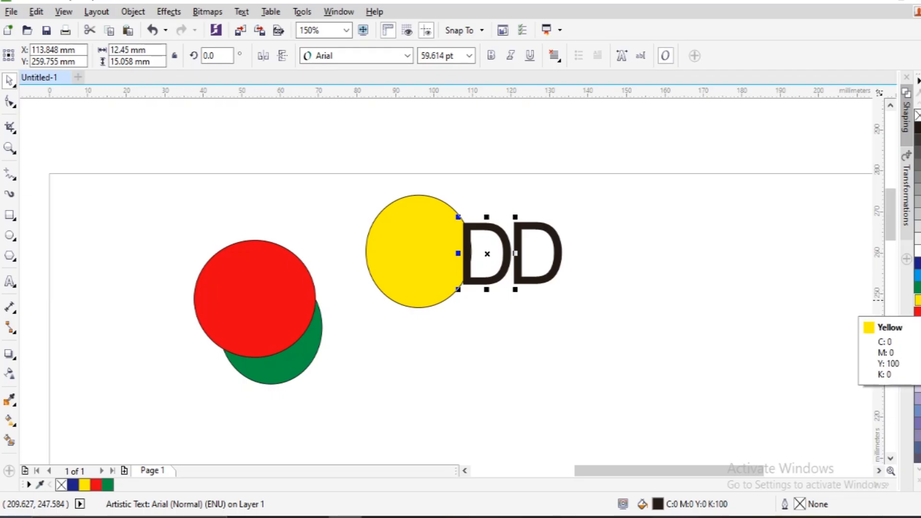
# Fill the duplicate D at the yellow circle's edge with cyan, and move both D letters onto the yellow circle.
pyautogui.click(917, 300)
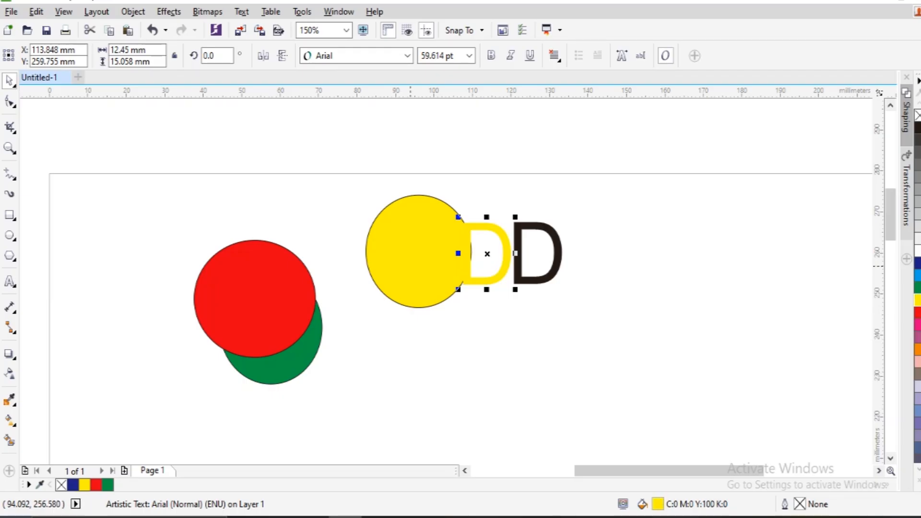
pyautogui.click(917, 275)
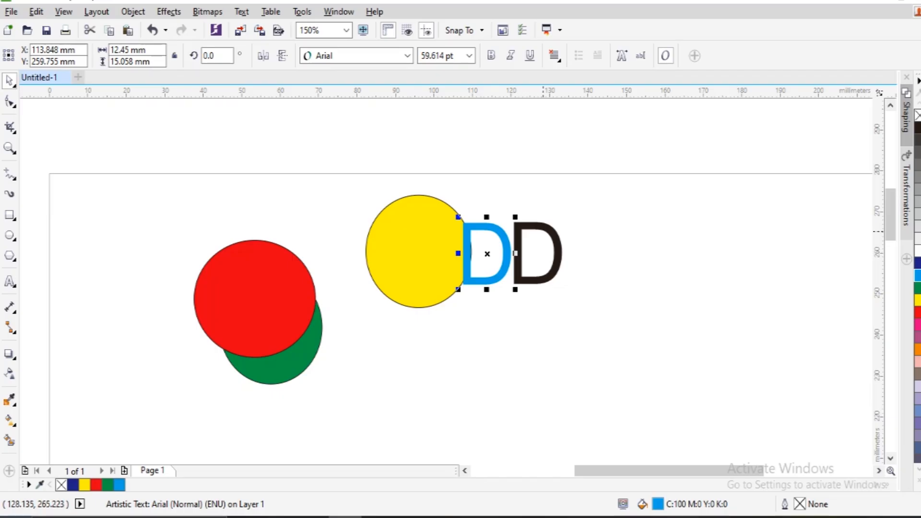
pyautogui.moveTo(519, 243)
pyautogui.mouseDown()
pyautogui.moveTo(402, 241)
pyautogui.moveTo(474, 257)
pyautogui.moveTo(382, 255)
pyautogui.mouseUp()
pyautogui.click(423, 251)
pyautogui.click(559, 346)
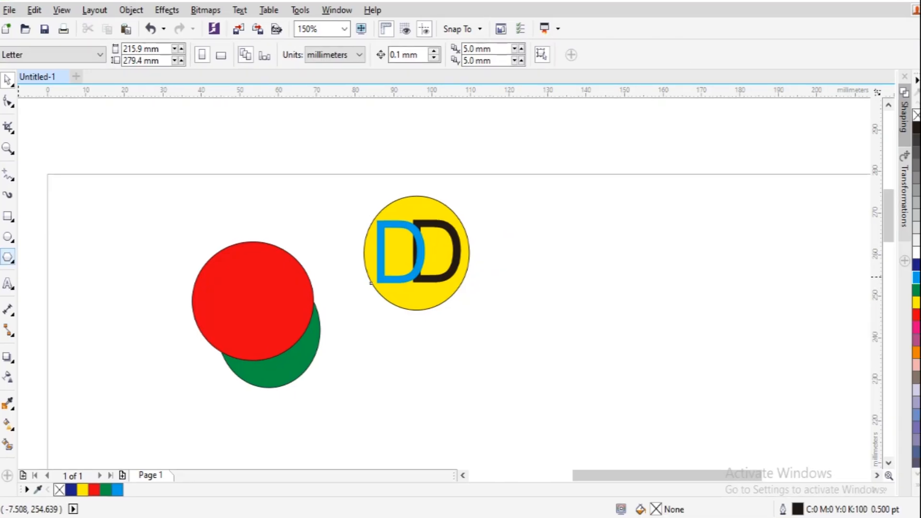
# Draw a rectangle about 61 by 33 mm to the right of the yellow circle and fill it with 80% black.
pyautogui.click(8, 216)
pyautogui.moveTo(500, 210)
pyautogui.mouseDown()
pyautogui.moveTo(700, 346)
pyautogui.moveTo(734, 347)
pyautogui.mouseUp()
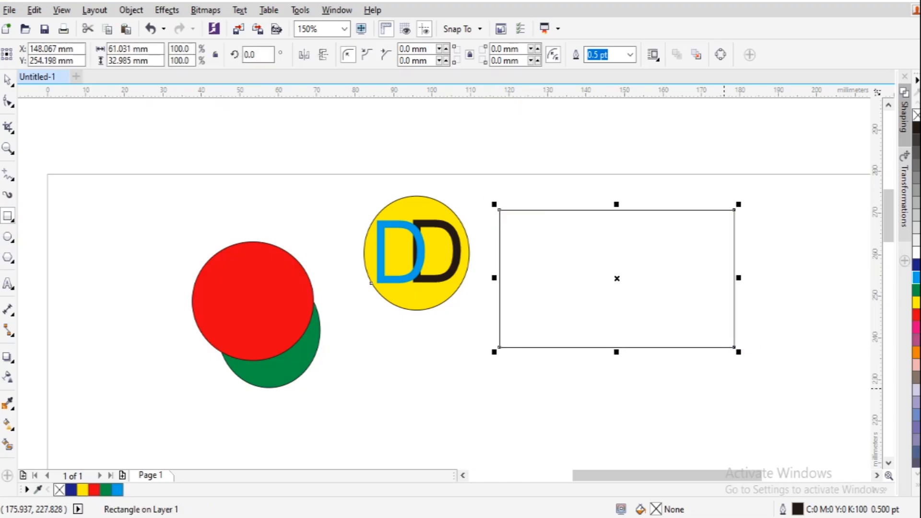
pyautogui.click(916, 153)
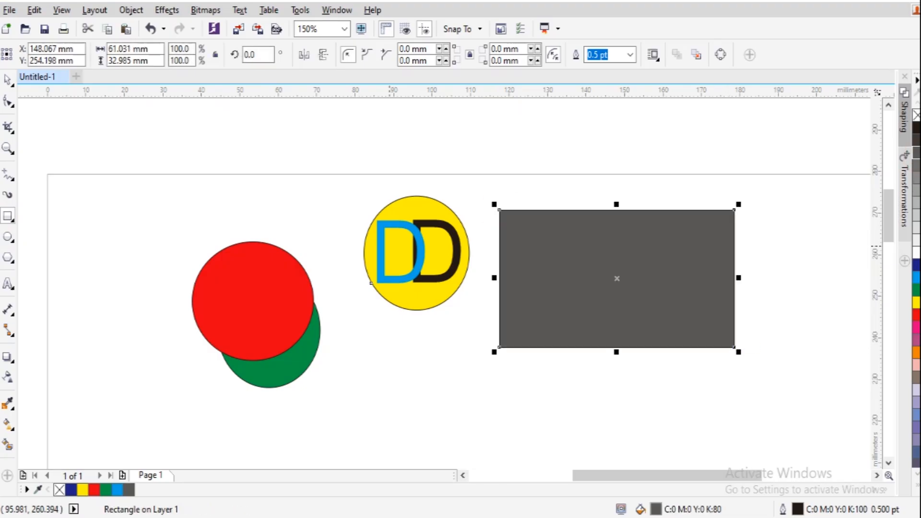
# Move the cyan D from the yellow circle to the grey rectangle, at about X 145, Y 256 mm.
pyautogui.click(7, 80)
pyautogui.moveTo(418, 252); pyautogui.dragTo(620, 271)
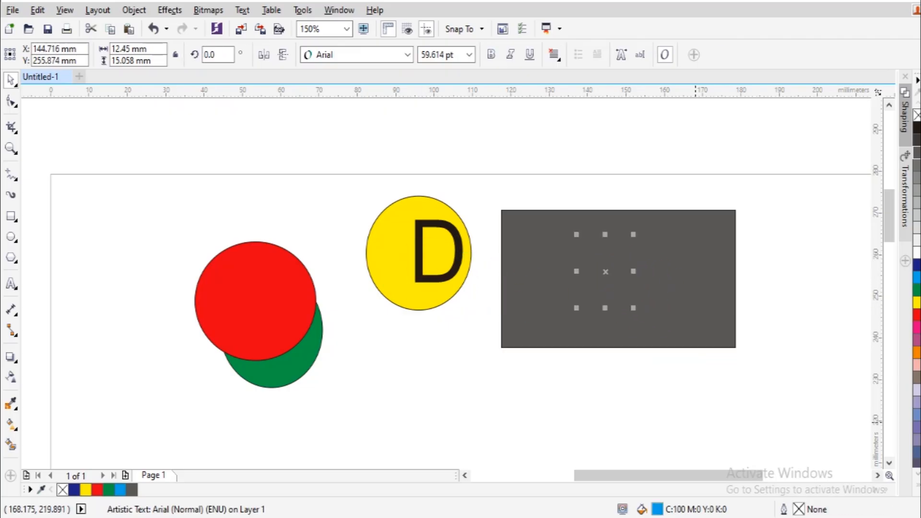
pyautogui.click(698, 385)
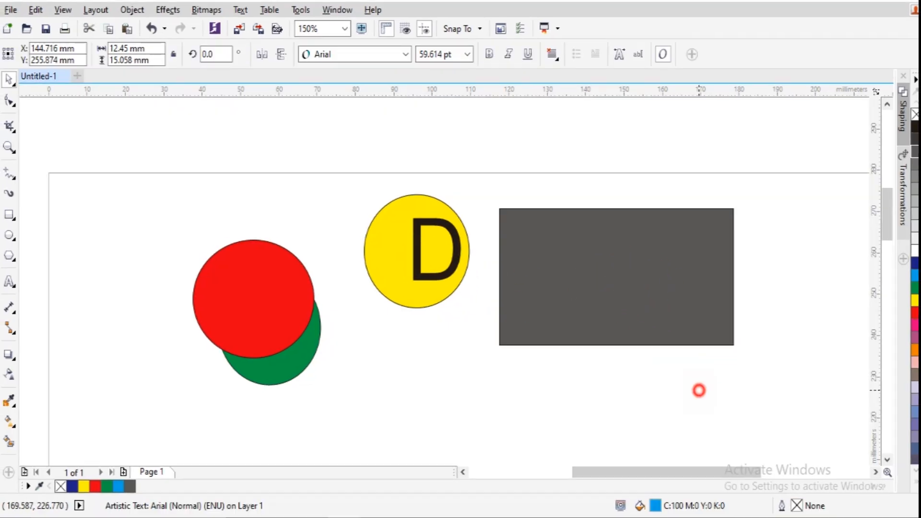
pyautogui.click(699, 386)
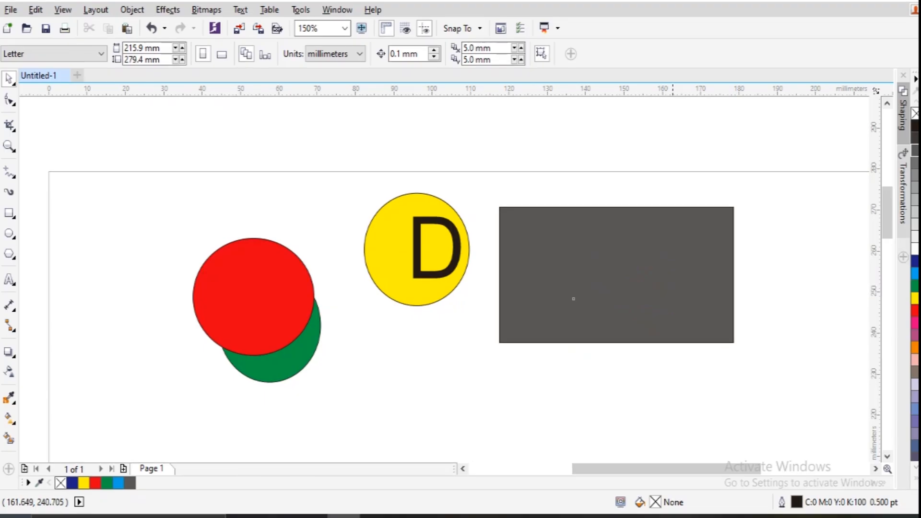
# Send the grey rectangle, shifted to about X 151, Y 252 mm, to the back of the page and move the cyan D near its centre.
pyautogui.moveTo(574, 298)
pyautogui.mouseDown()
pyautogui.moveTo(584, 369)
pyautogui.moveTo(586, 307)
pyautogui.mouseUp()
pyautogui.rightClick(525, 266)
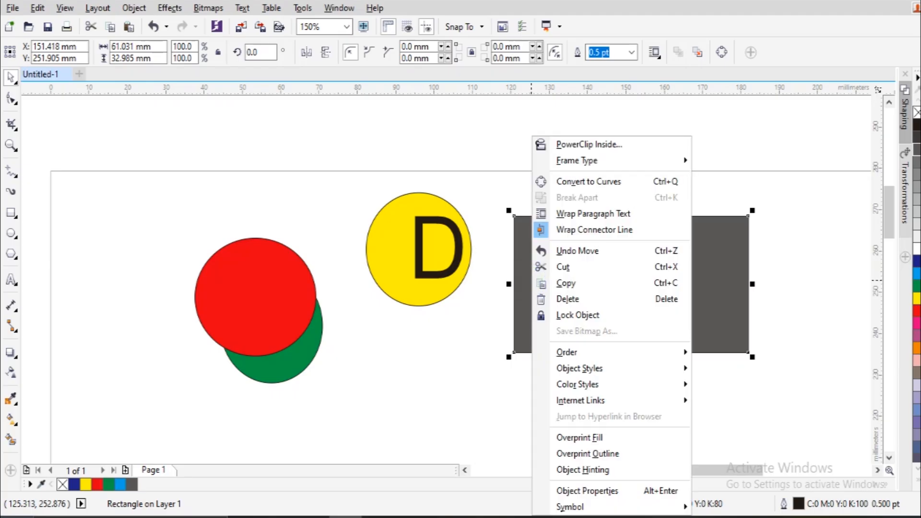
pyautogui.moveTo(567, 353)
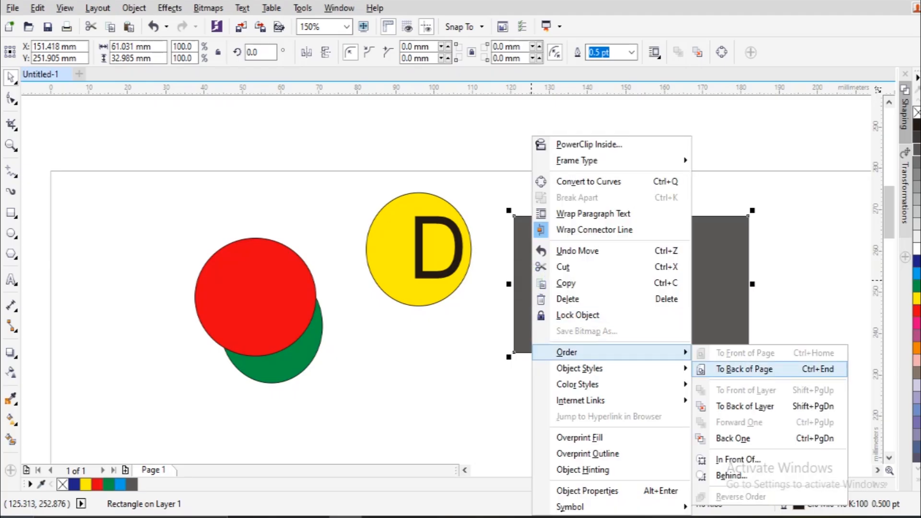
pyautogui.click(746, 369)
pyautogui.click(656, 396)
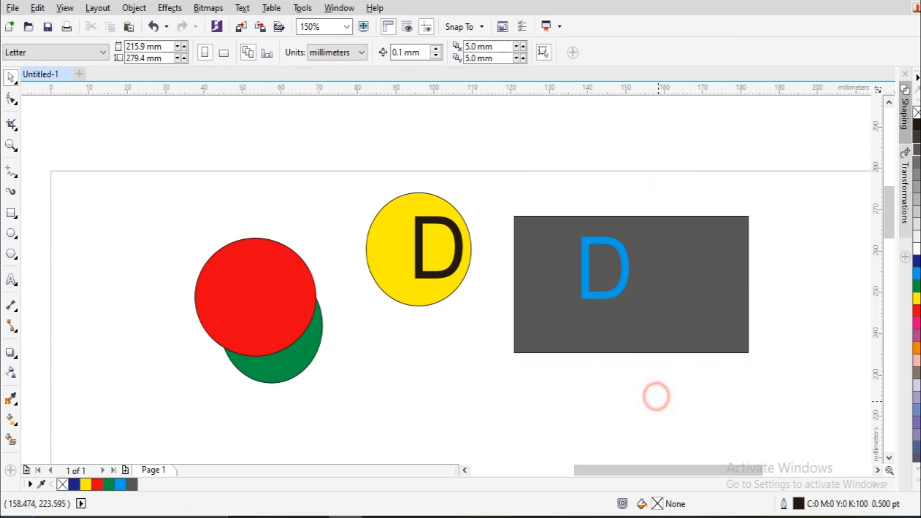
pyautogui.moveTo(607, 293); pyautogui.dragTo(631, 306)
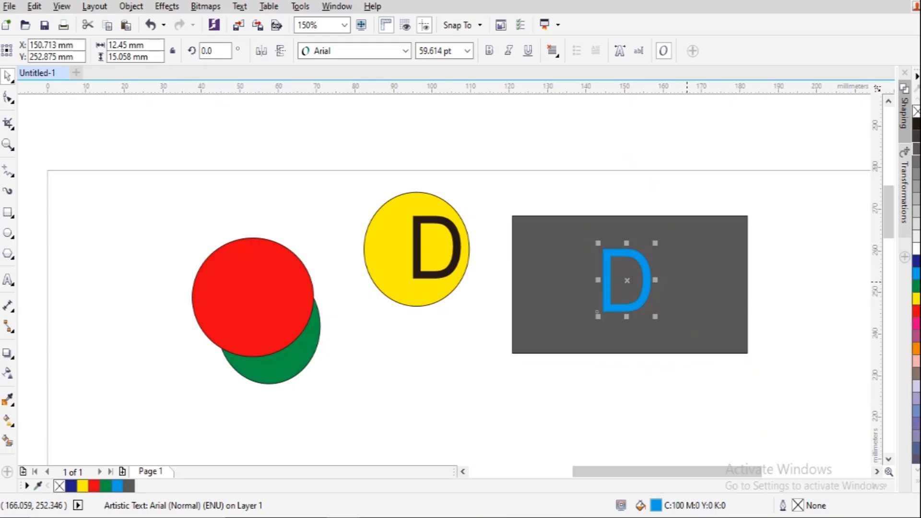
# Delete the cyan D and undo the deletion, trying out redo and undo once more.
pyautogui.press('Delete')
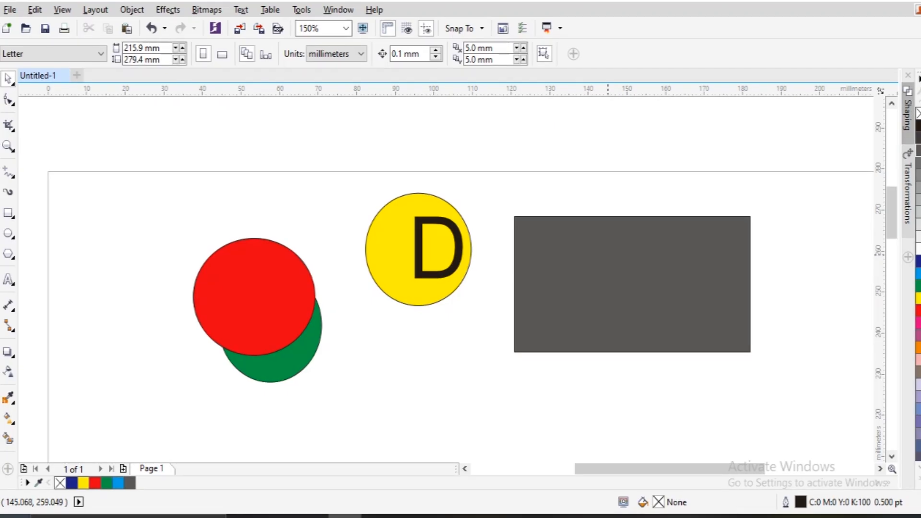
pyautogui.hotkey('ctrl', 'z')
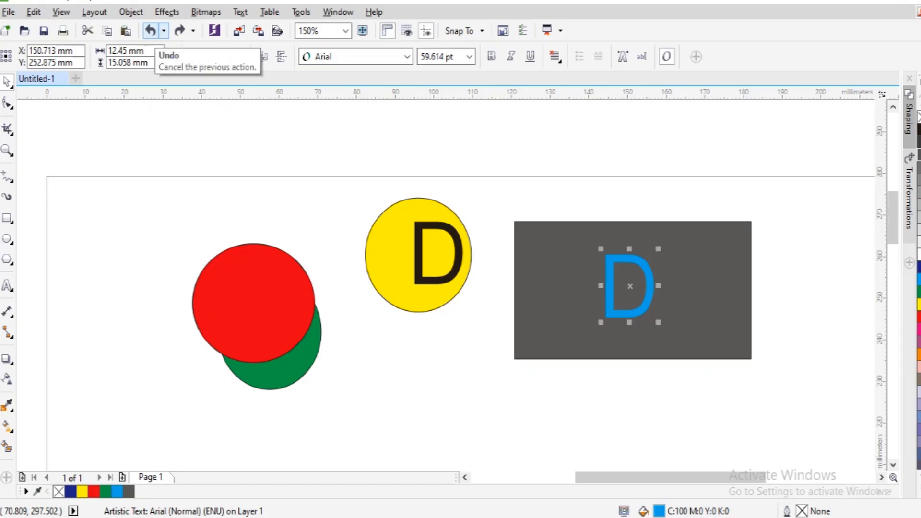
pyautogui.click(180, 31)
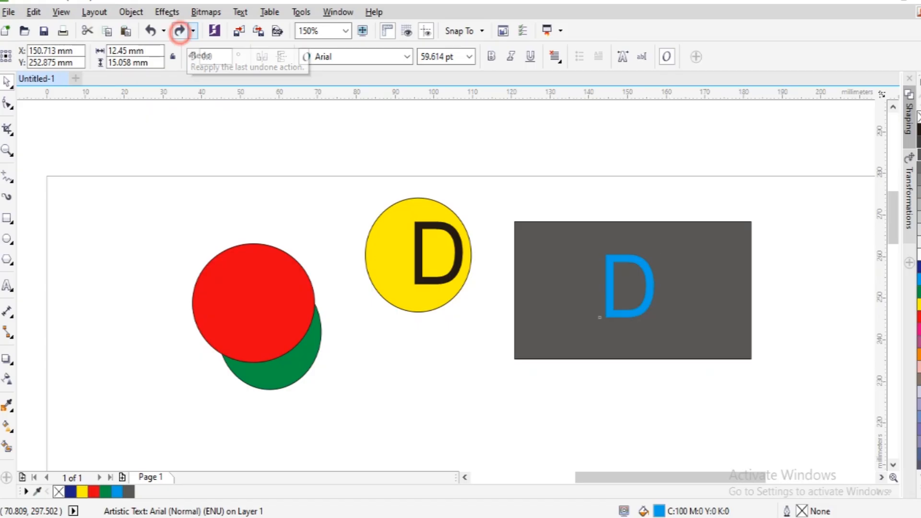
pyautogui.click(150, 30)
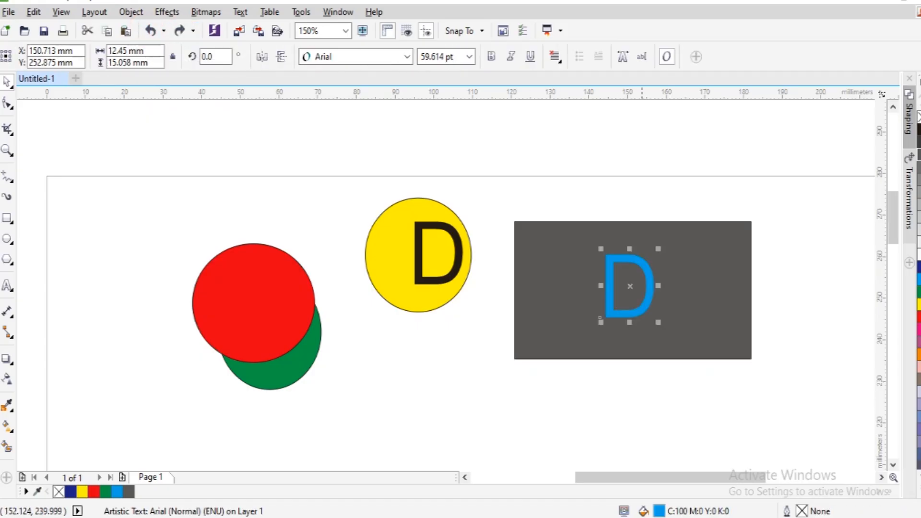
# Enlarge the cyan D to about 16 by 19.3 mm and change its font to Arial Black.
pyautogui.moveTo(659, 324); pyautogui.dragTo(674, 345)
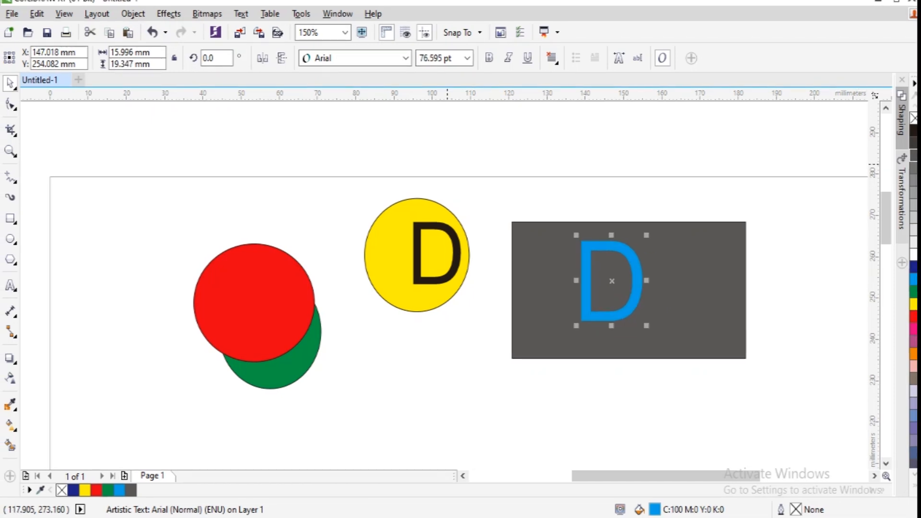
pyautogui.click(405, 58)
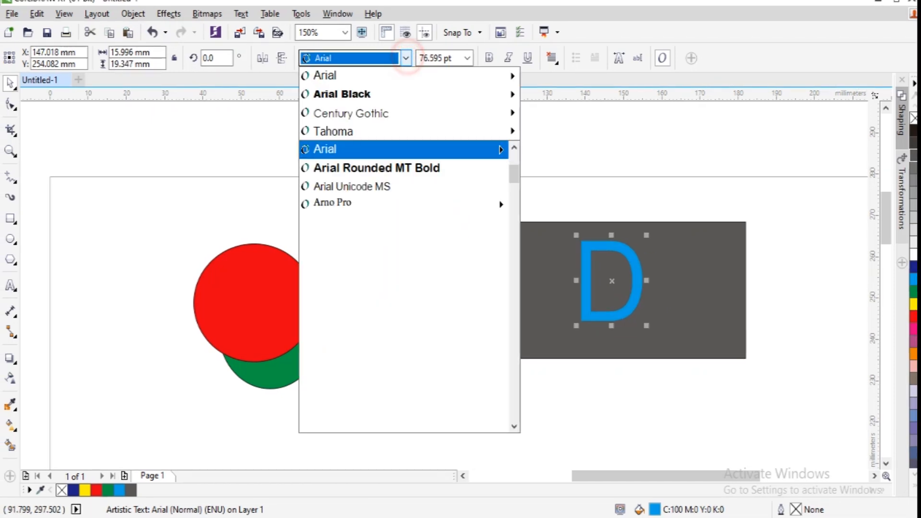
pyautogui.scroll(-8, 408, 230)
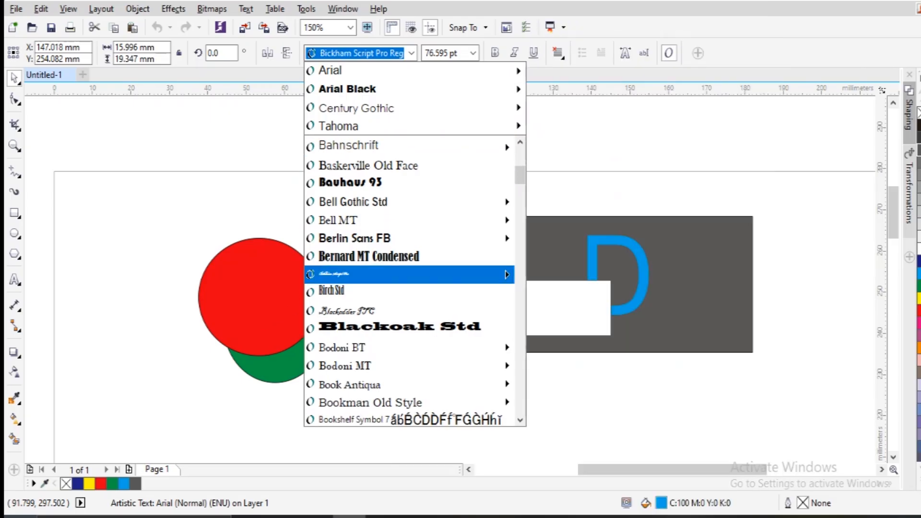
pyautogui.scroll(-5, 408, 271)
pyautogui.scroll(2, 408, 272)
pyautogui.scroll(10, 408, 271)
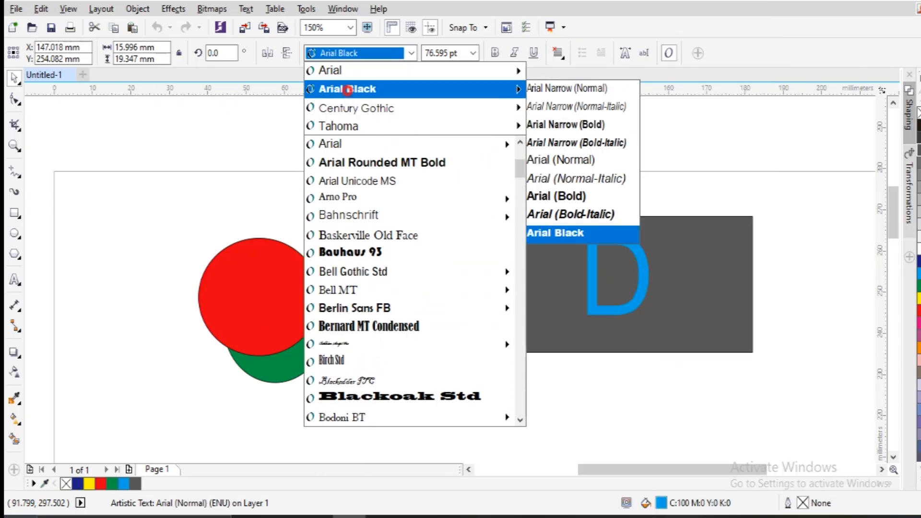
pyautogui.click(554, 232)
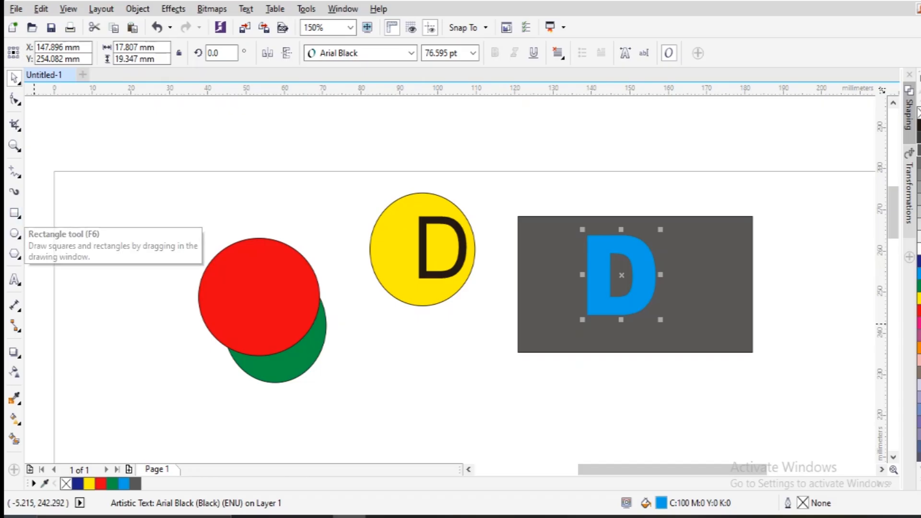
# Draw a tall rectangle about 16 by 43 mm to the left of the red circle and switch it to rotate and skew mode.
pyautogui.click(14, 212)
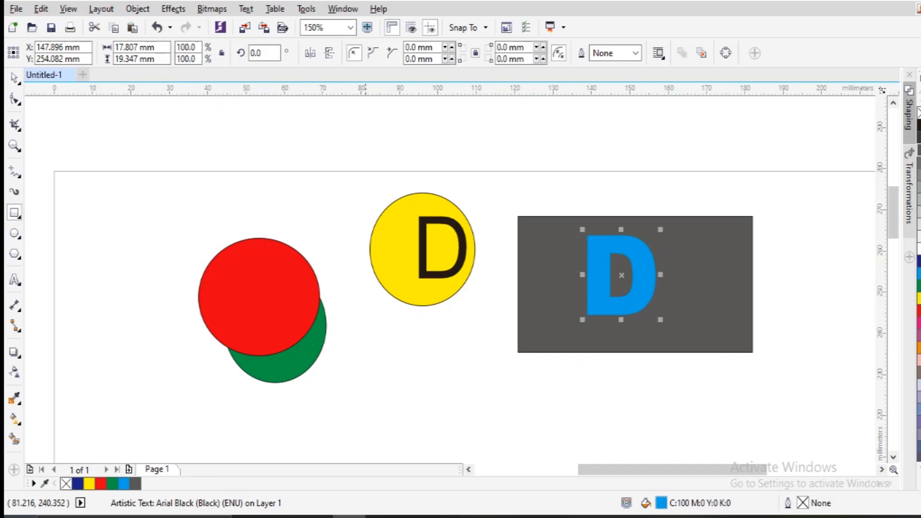
pyautogui.moveTo(64, 190); pyautogui.dragTo(127, 366)
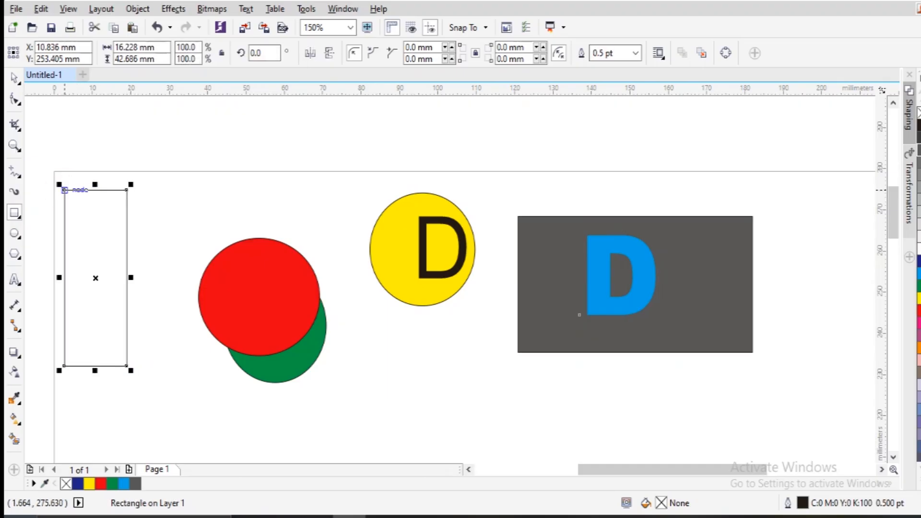
pyautogui.press('space')
pyautogui.click(96, 279)
pyautogui.click(208, 203)
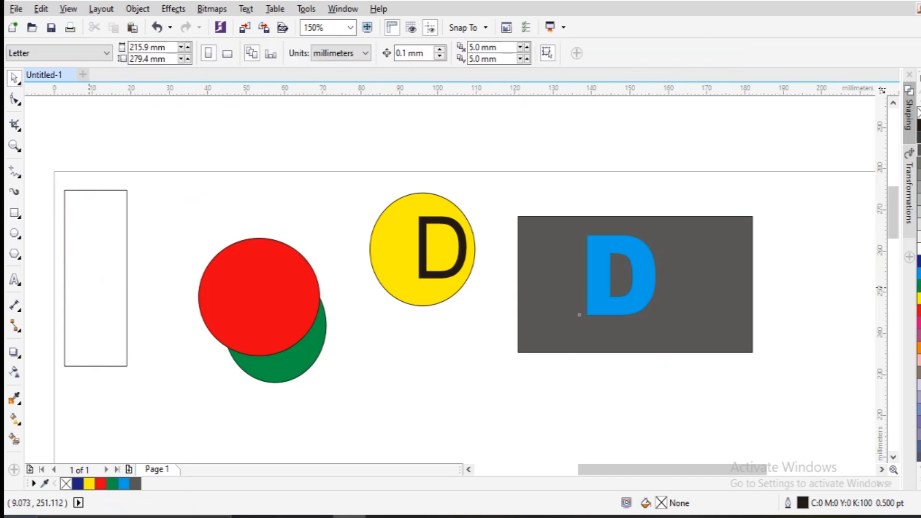
pyautogui.click(99, 264)
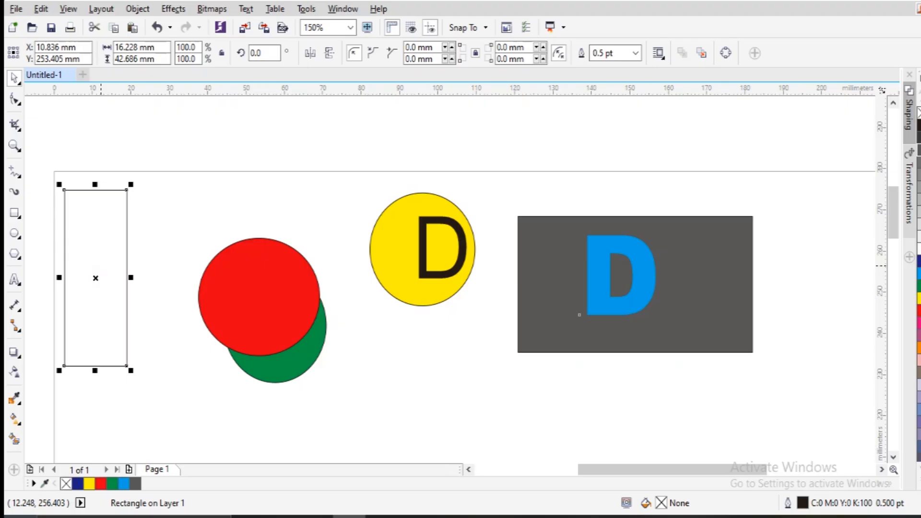
pyautogui.click(181, 208)
pyautogui.click(99, 242)
pyautogui.click(102, 245)
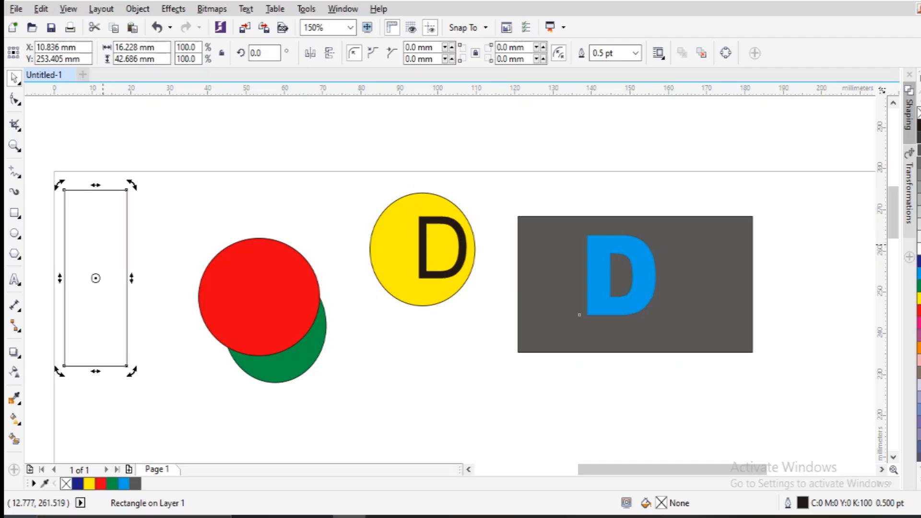
# Try skewing the tall rectangle horizontally and vertically and rotating it to about 311°, undoing each transformation.
pyautogui.moveTo(101, 190); pyautogui.dragTo(176, 190)
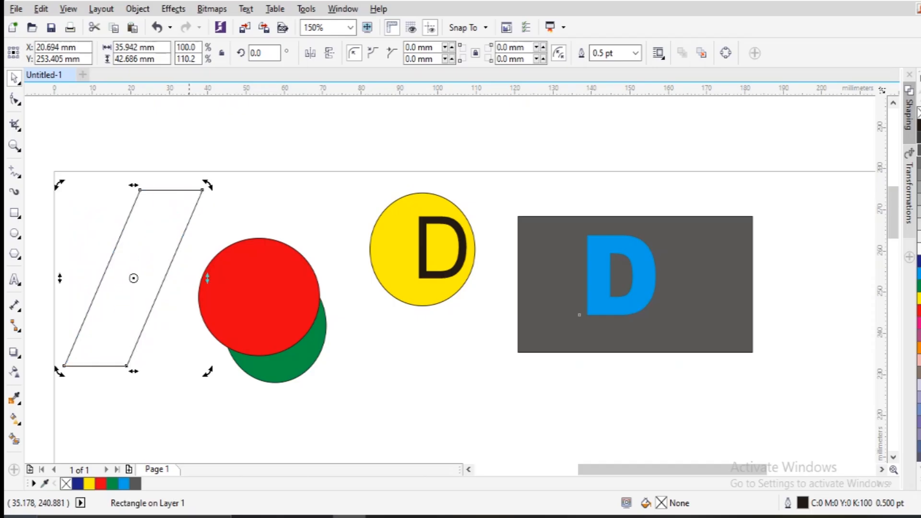
pyautogui.hotkey('ctrl', 'z')
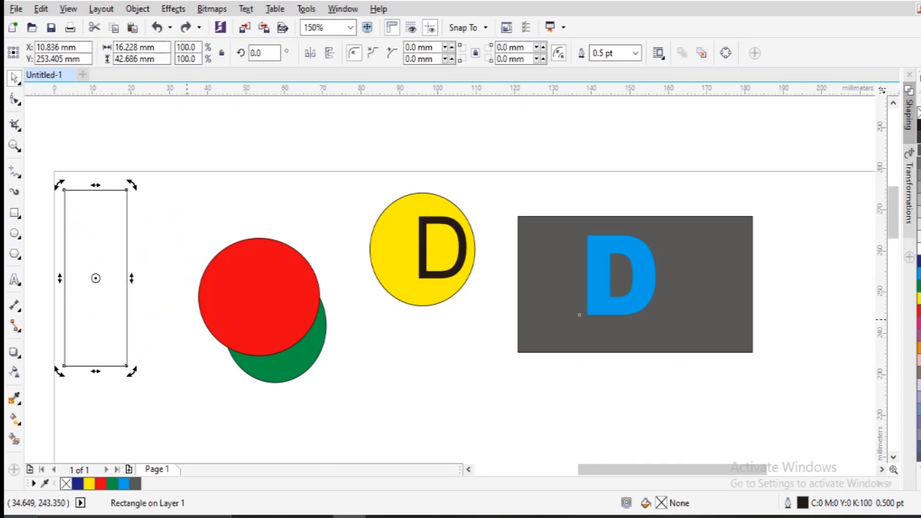
pyautogui.moveTo(135, 185); pyautogui.dragTo(173, 249)
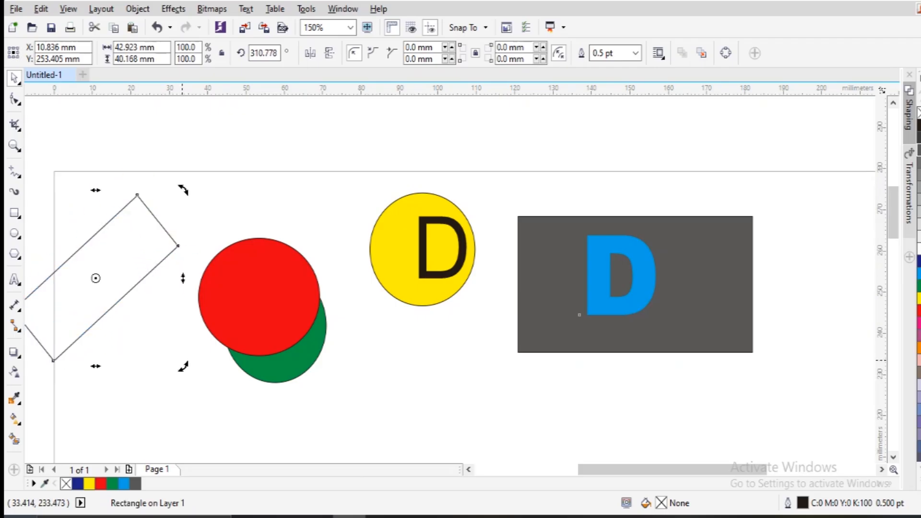
pyautogui.hotkey('ctrl', 'z')
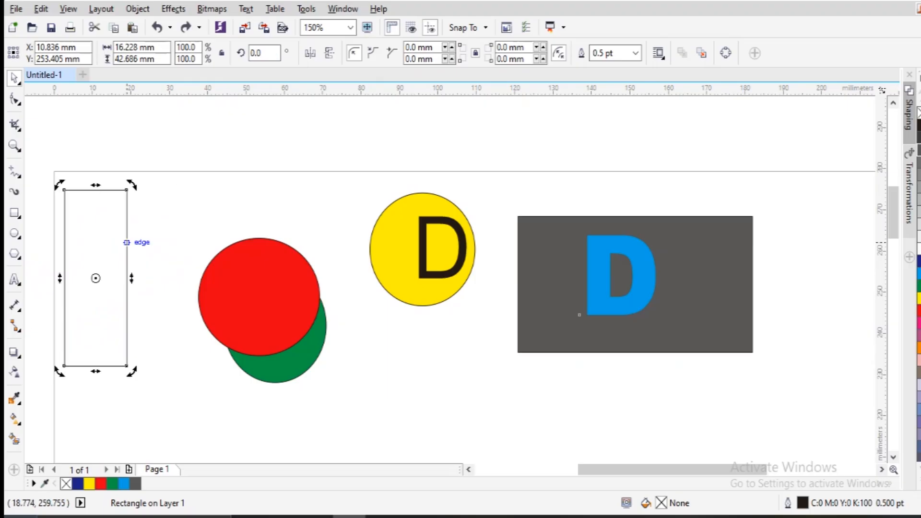
pyautogui.moveTo(132, 278); pyautogui.dragTo(133, 310)
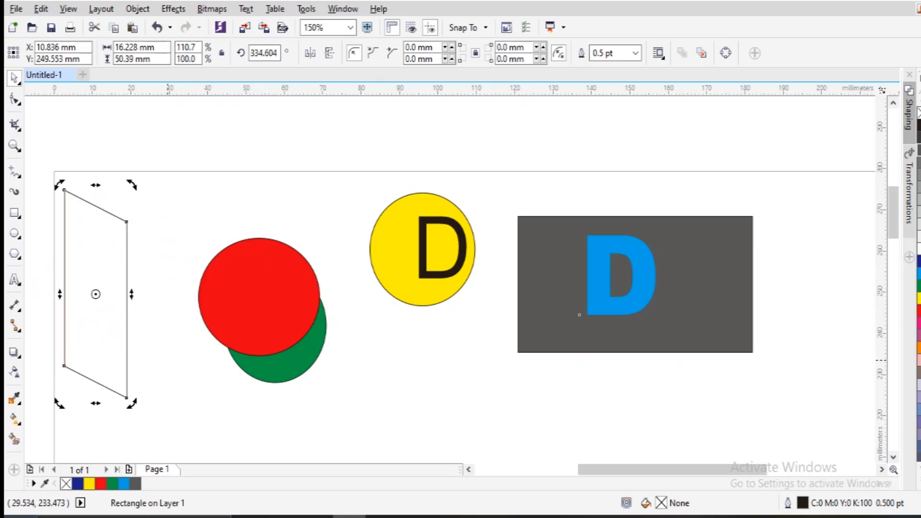
pyautogui.hotkey('ctrl', 'z')
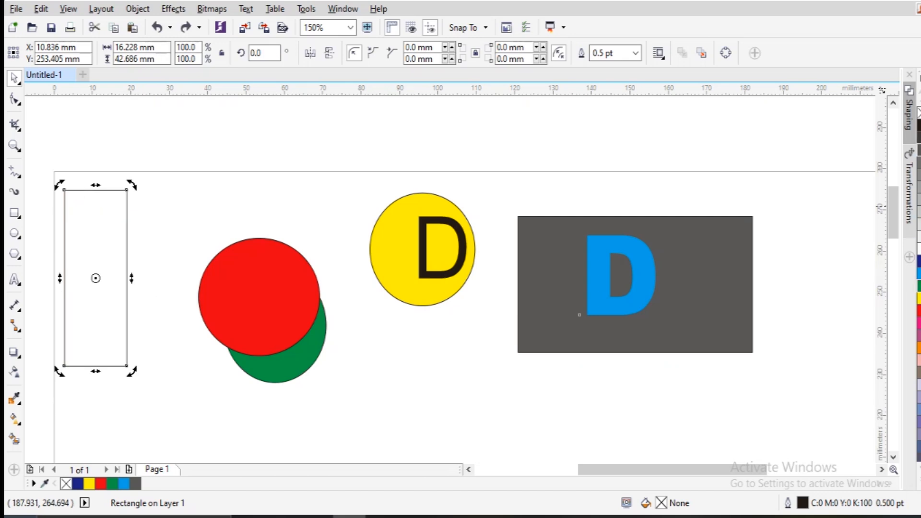
# Fill the tall rectangle with red.
pyautogui.click(919, 311)
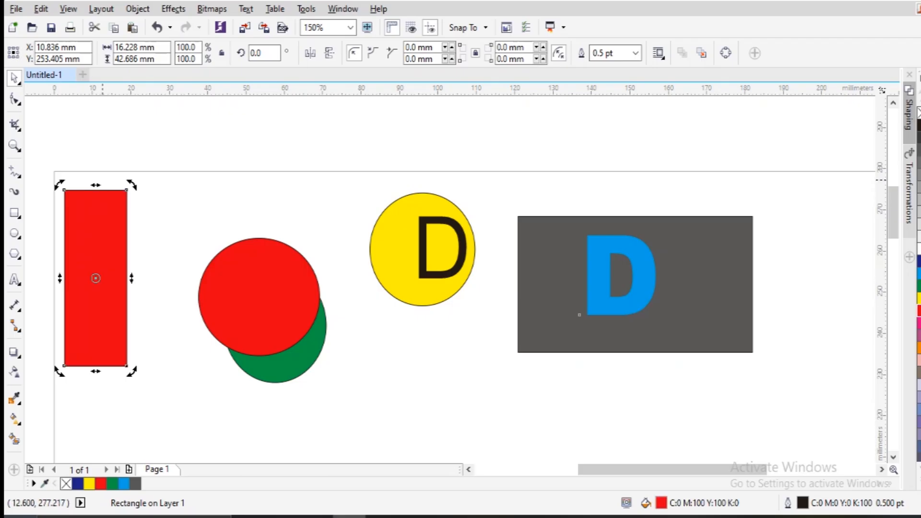
# Try skewing the red rectangle sideways to about 26 mm wide and vertically to about 50 mm tall, undoing each skew.
pyautogui.moveTo(96, 185); pyautogui.dragTo(133, 185)
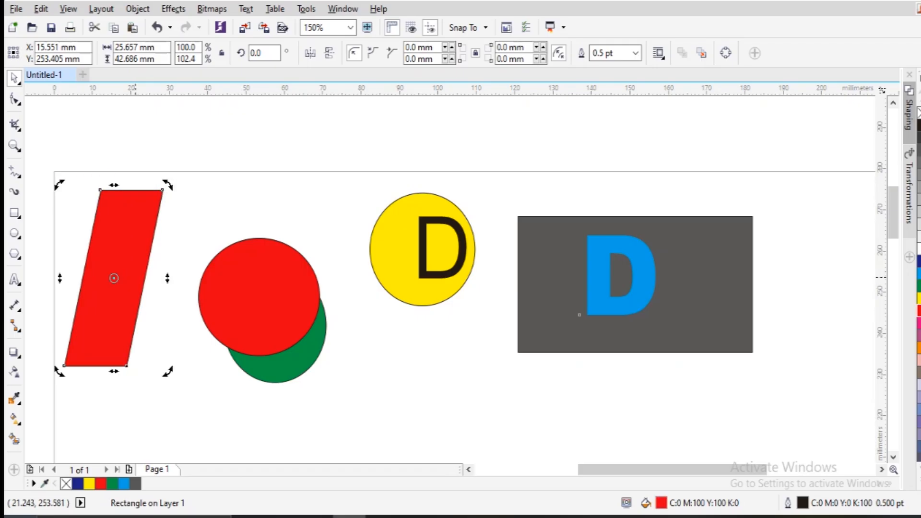
pyautogui.hotkey('ctrl', 'z')
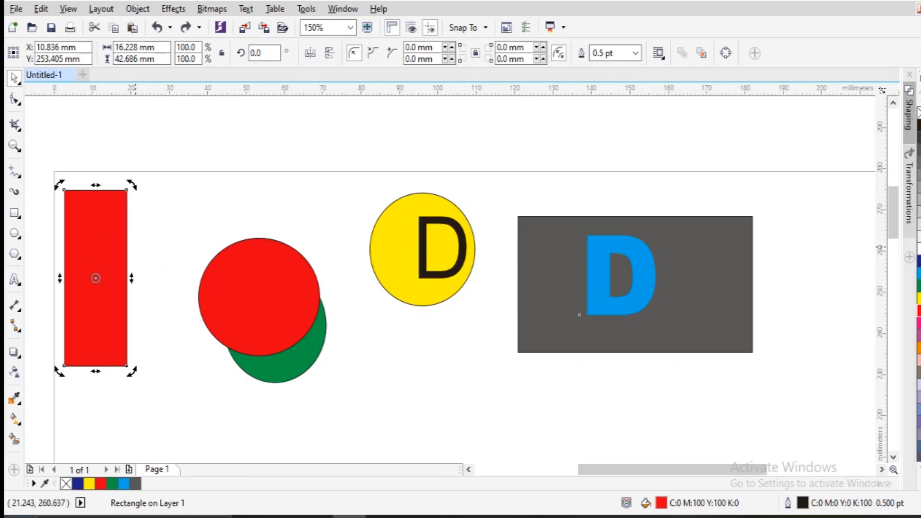
pyautogui.moveTo(132, 279); pyautogui.dragTo(134, 311)
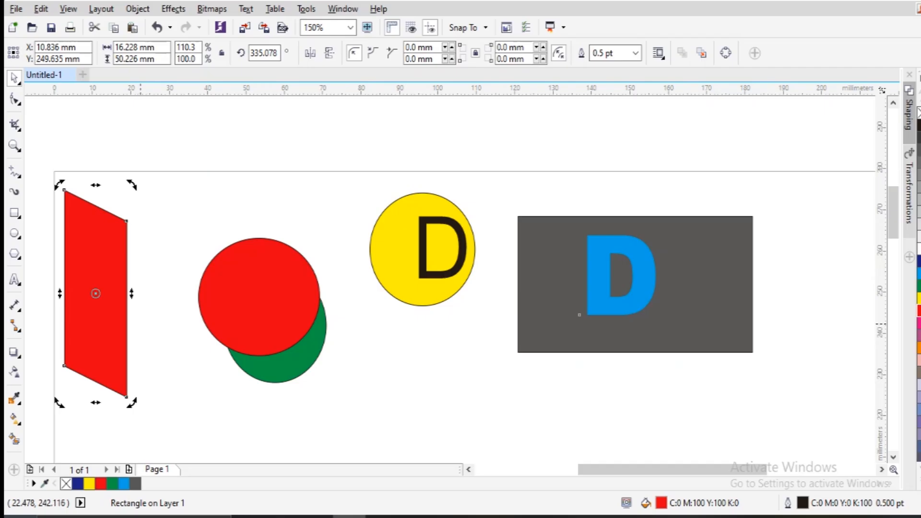
pyautogui.hotkey('ctrl', 'z')
# Rotate the red rectangle clockwise and place it between the yellow circle and the grey rectangle, overlapping both.
pyautogui.moveTo(131, 184); pyautogui.dragTo(173, 229)
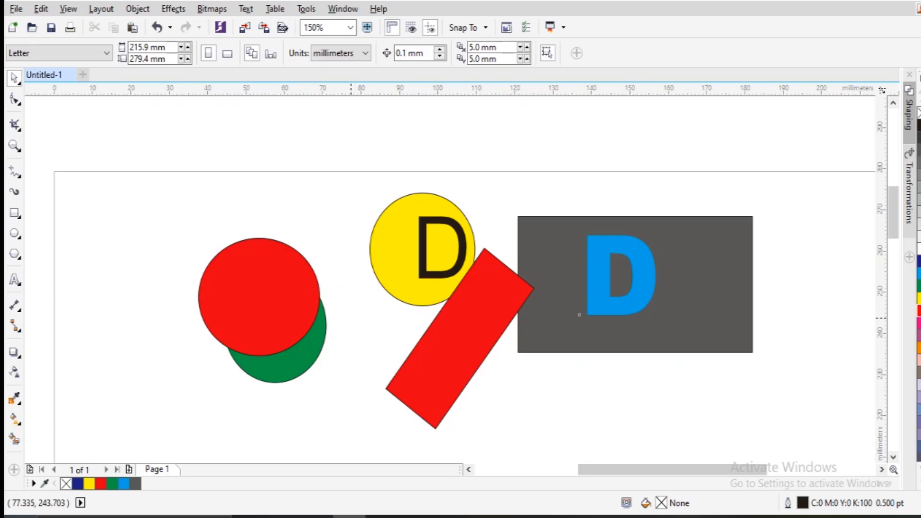